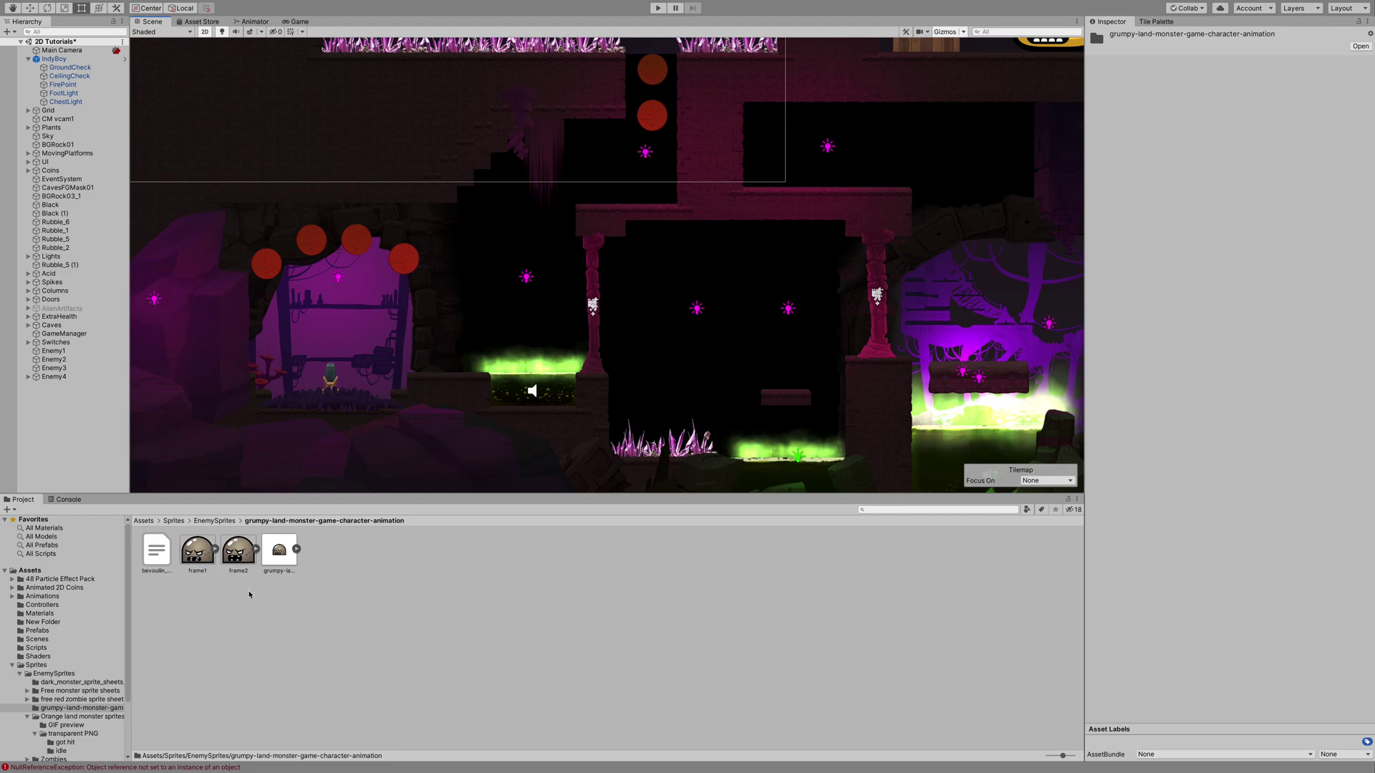
# - Drag the frame1 and frame2 sprites into the Hierarchy and save the animation as IdleEnemy5
pyautogui.click(193, 561)
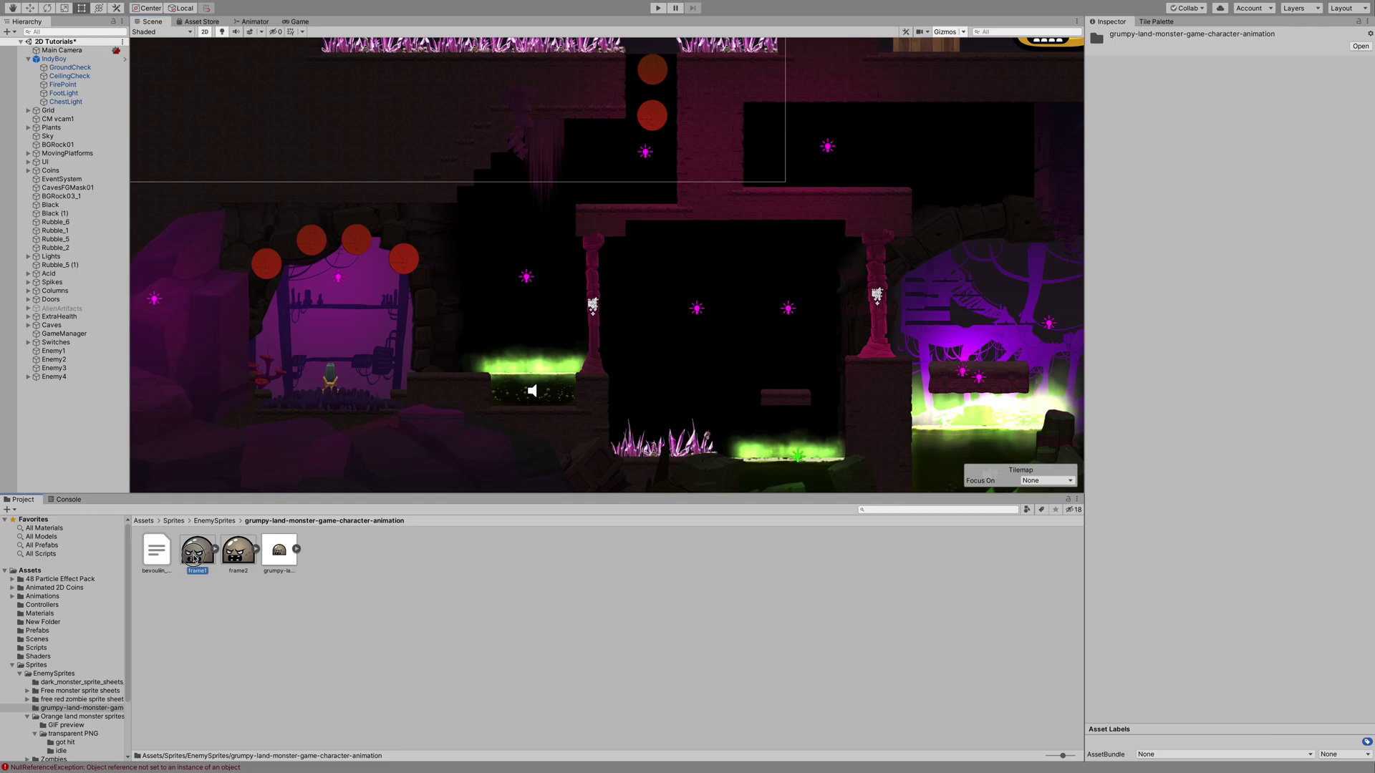
pyautogui.keyDown('shift'); pyautogui.click(239, 560); pyautogui.keyUp('shift')
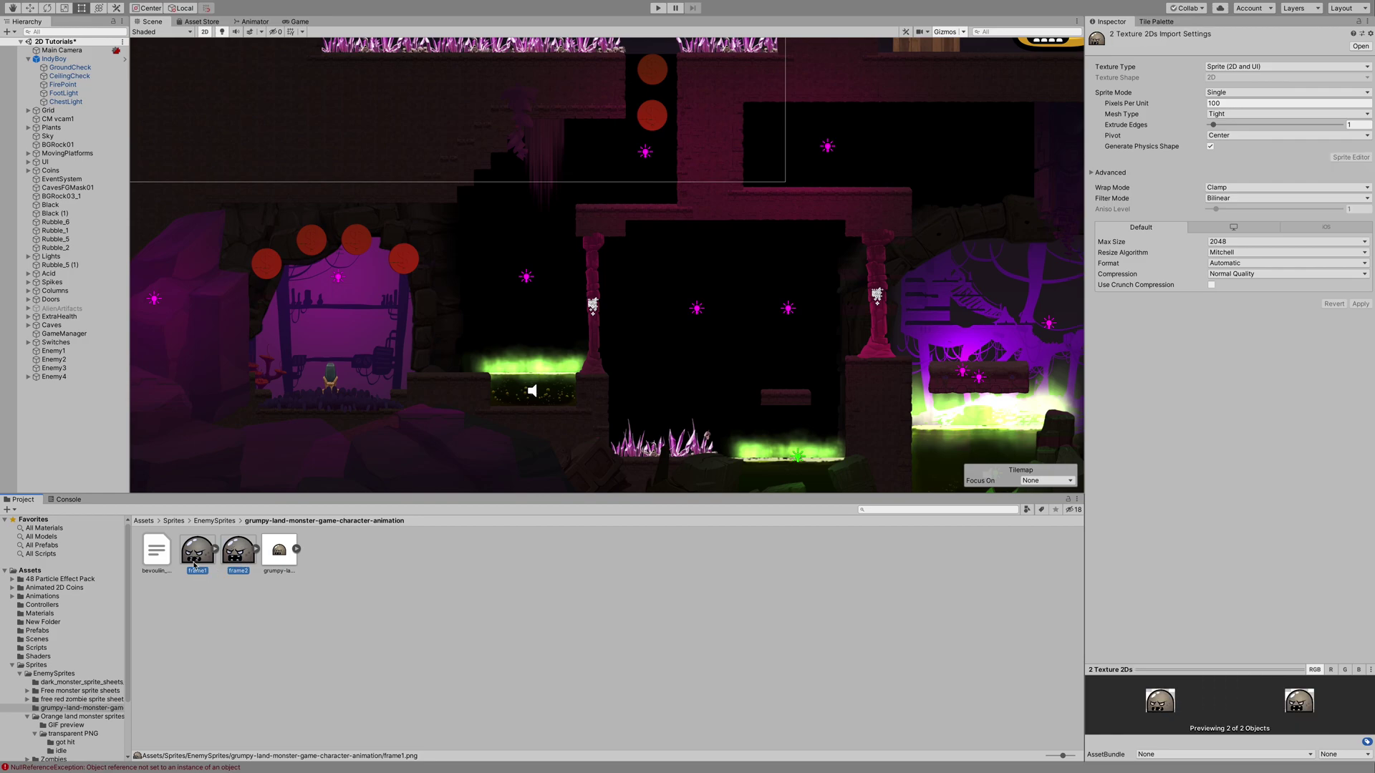
pyautogui.moveTo(200, 561); pyautogui.dragTo(47, 451)
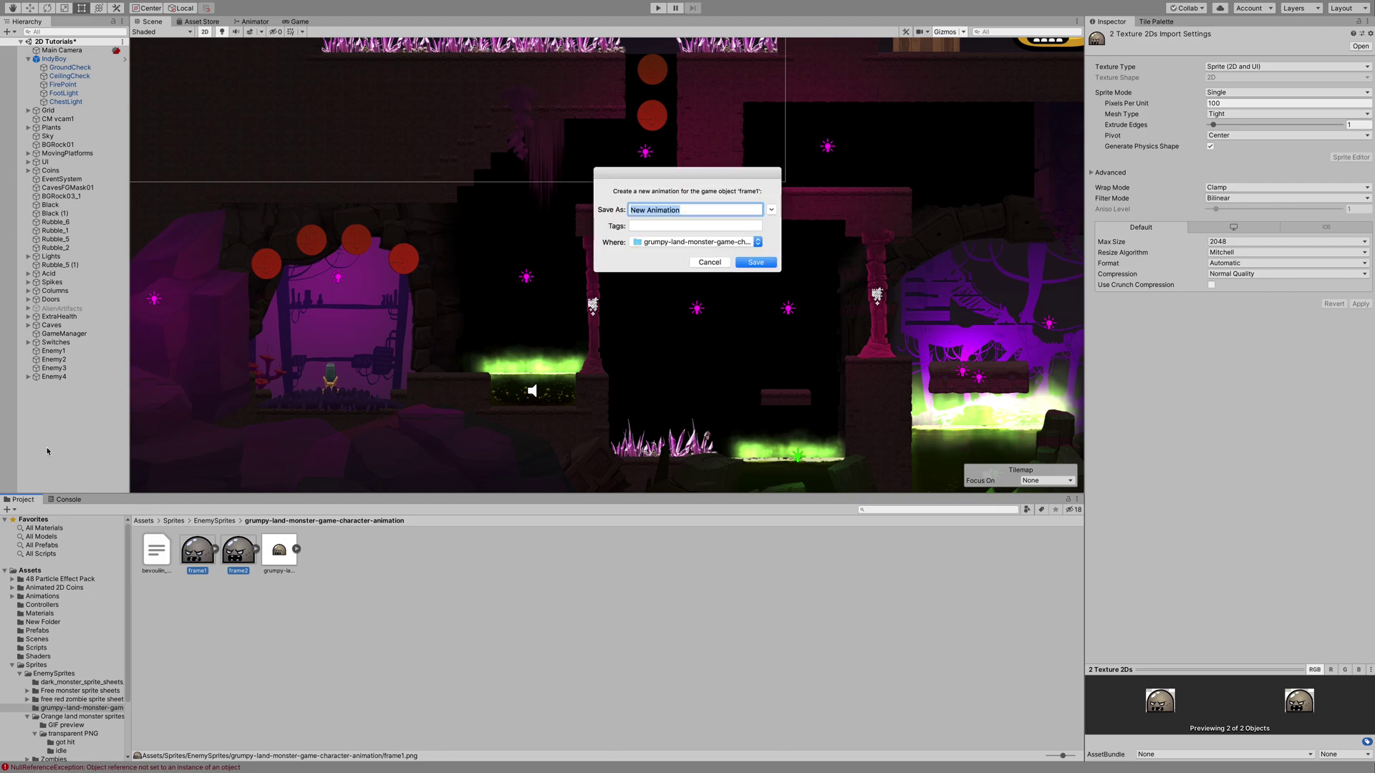
pyautogui.write('IdleEnemy5')
pyautogui.press('Return')
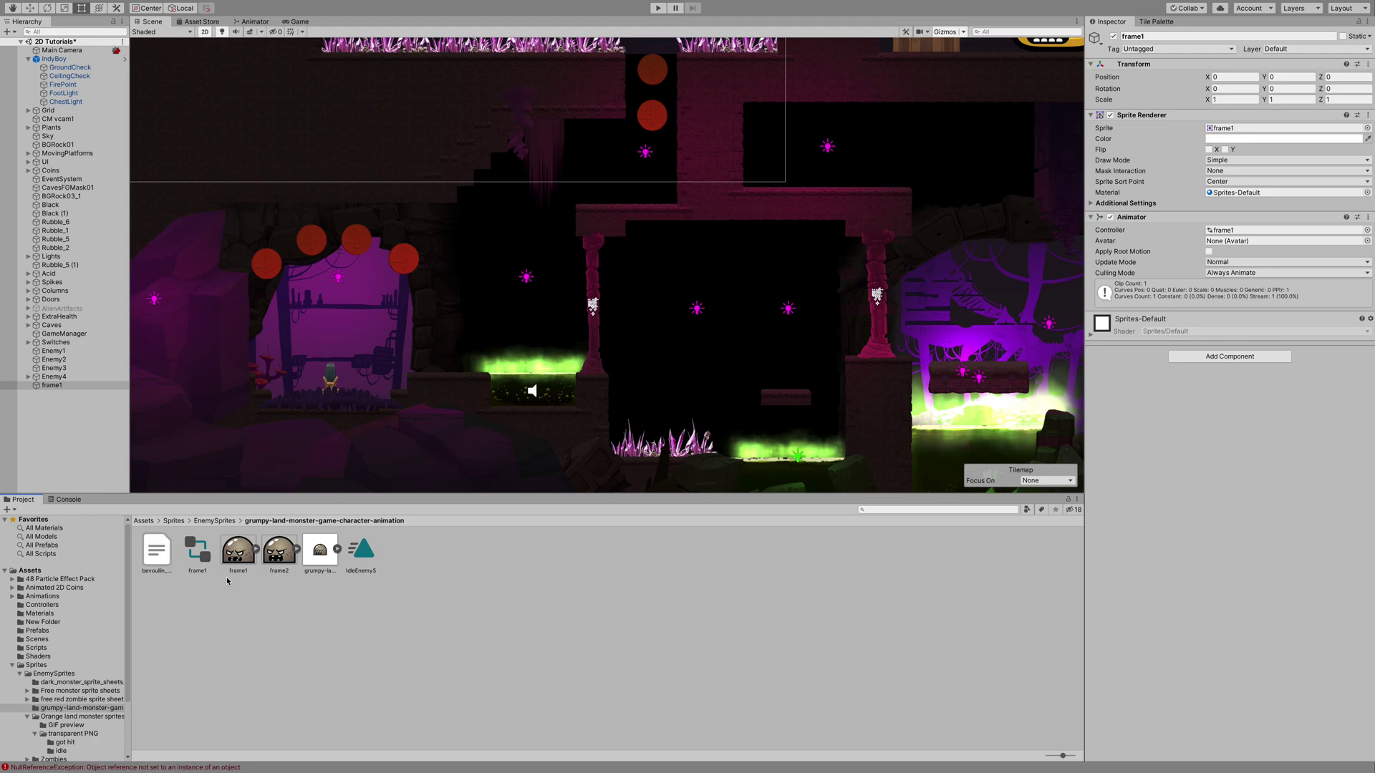
# - Rename the frame1 object to Enemy5
pyautogui.click(49, 387)
pyautogui.click(49, 387)
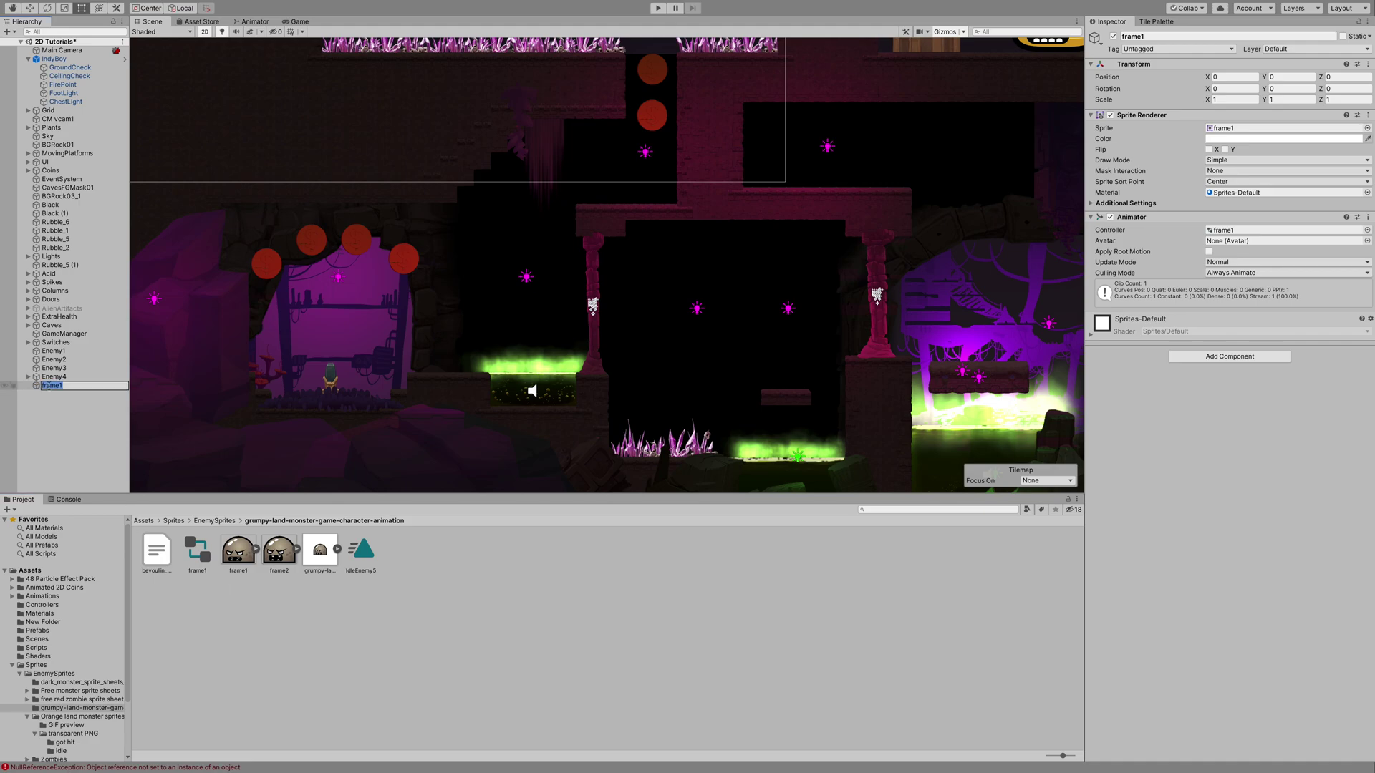
pyautogui.write('Enemy5')
pyautogui.press('Return')
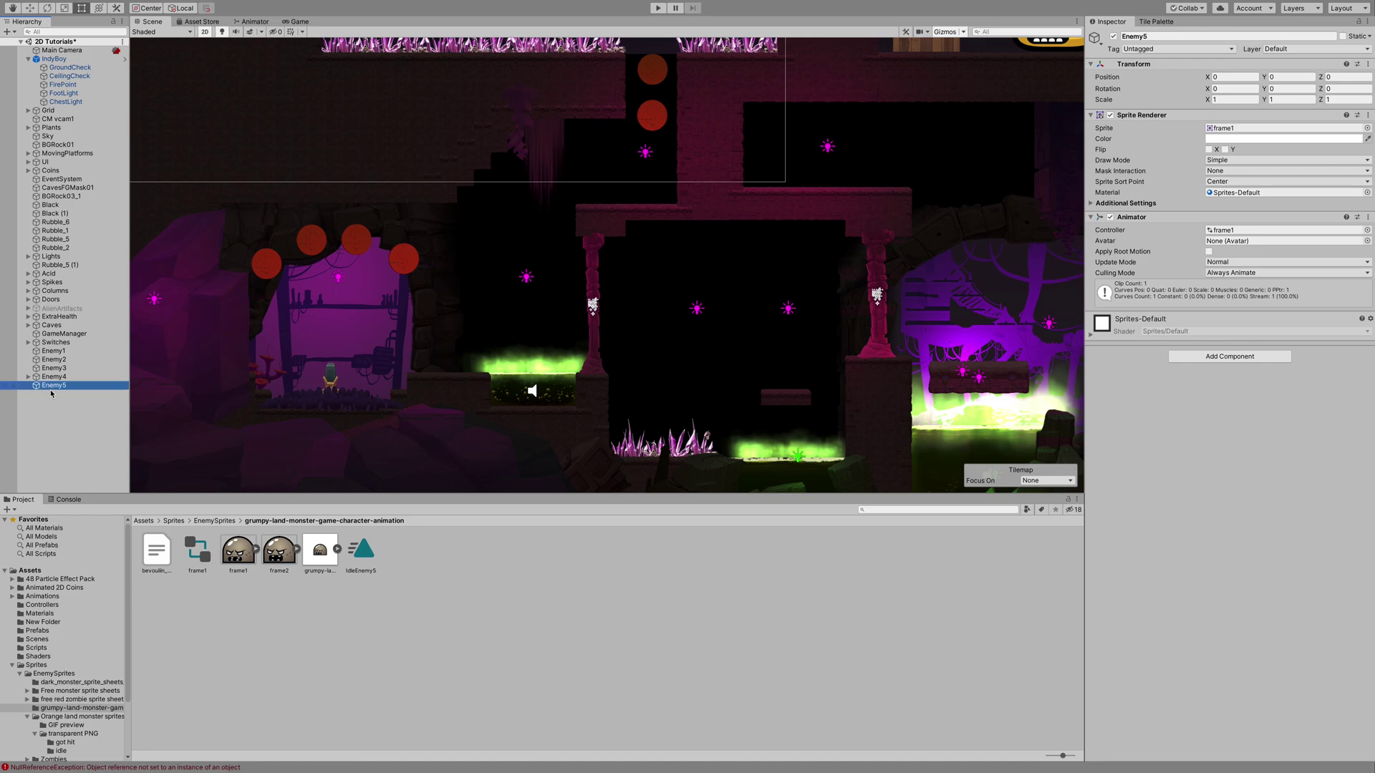
# - Move Enemy5 onto the pillar ledge at about X 20.41, Y -11.19
pyautogui.doubleClick(52, 388)
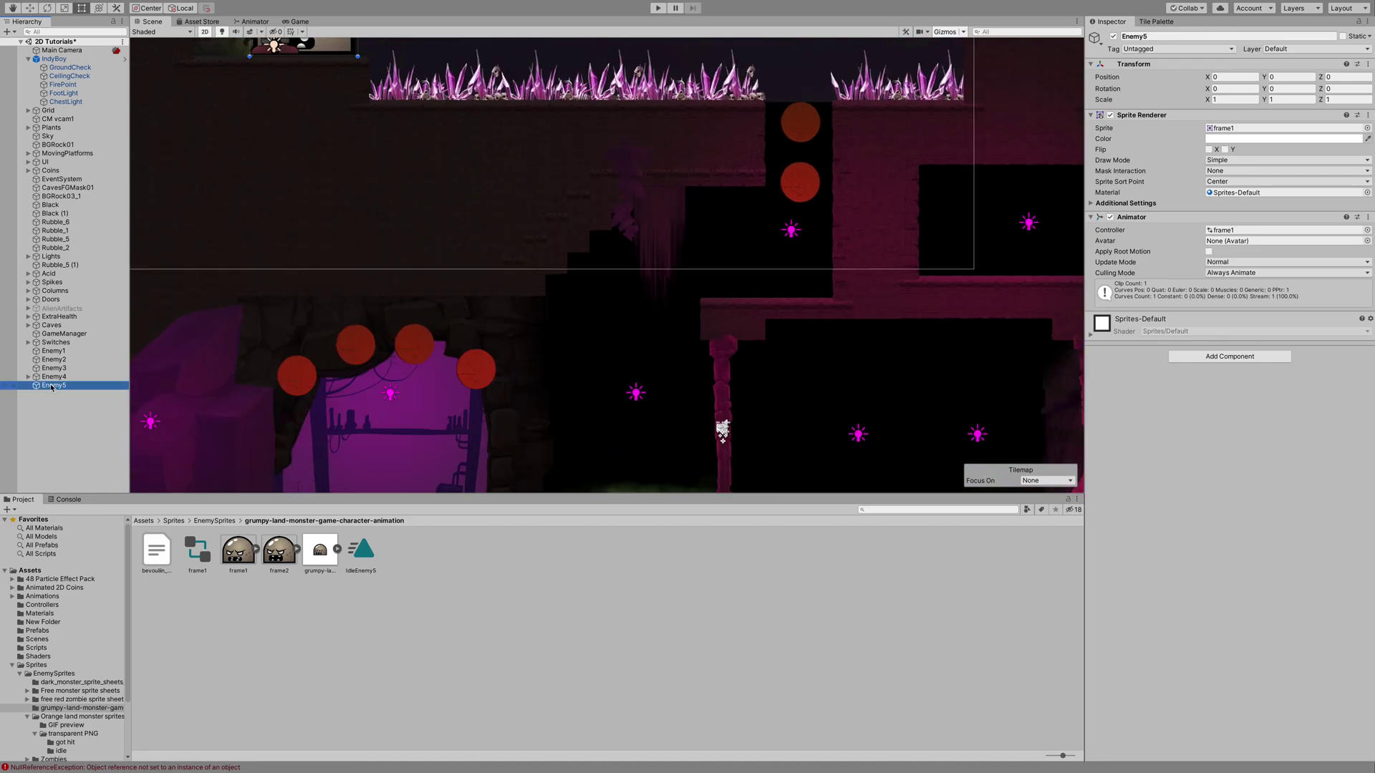
pyautogui.scroll(-5, 595, 382)
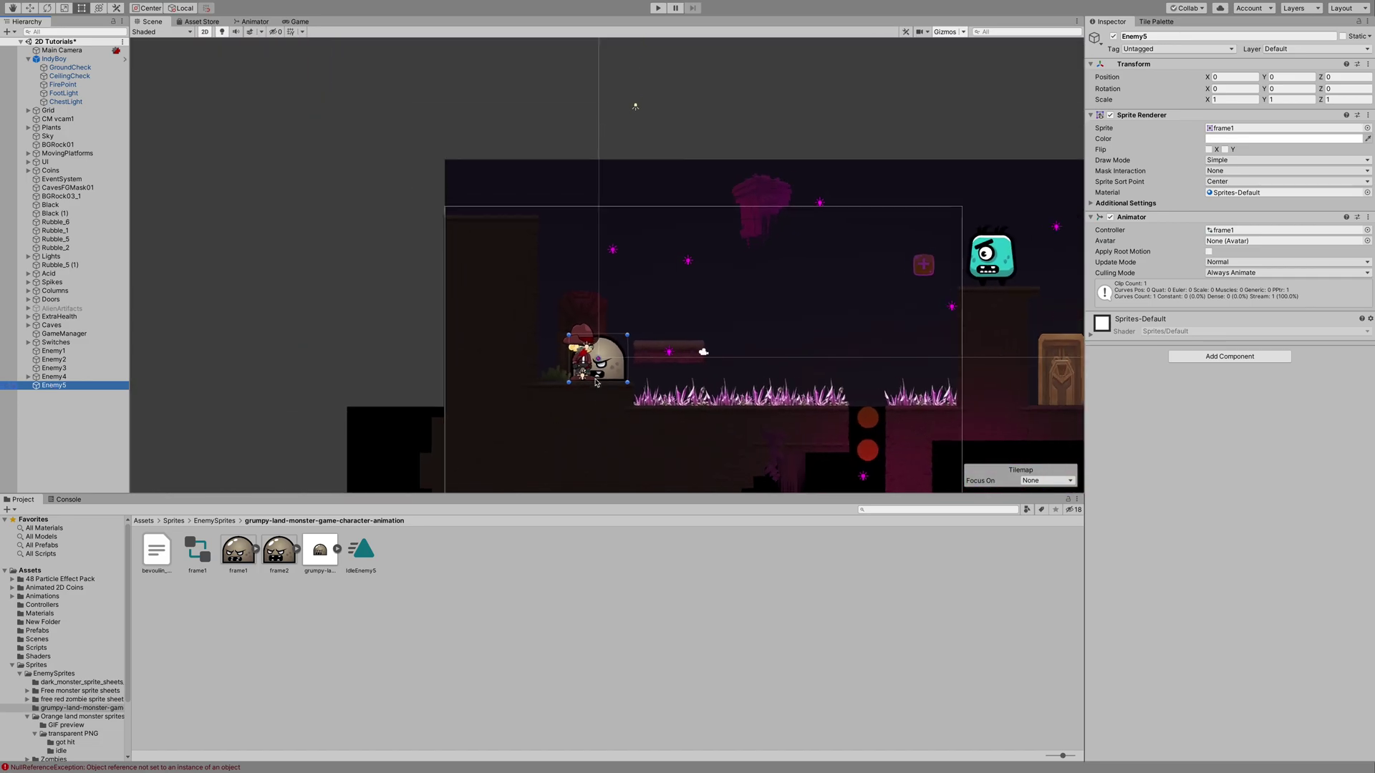
pyautogui.moveTo(595, 383); pyautogui.dragTo(258, 129, button='middle')
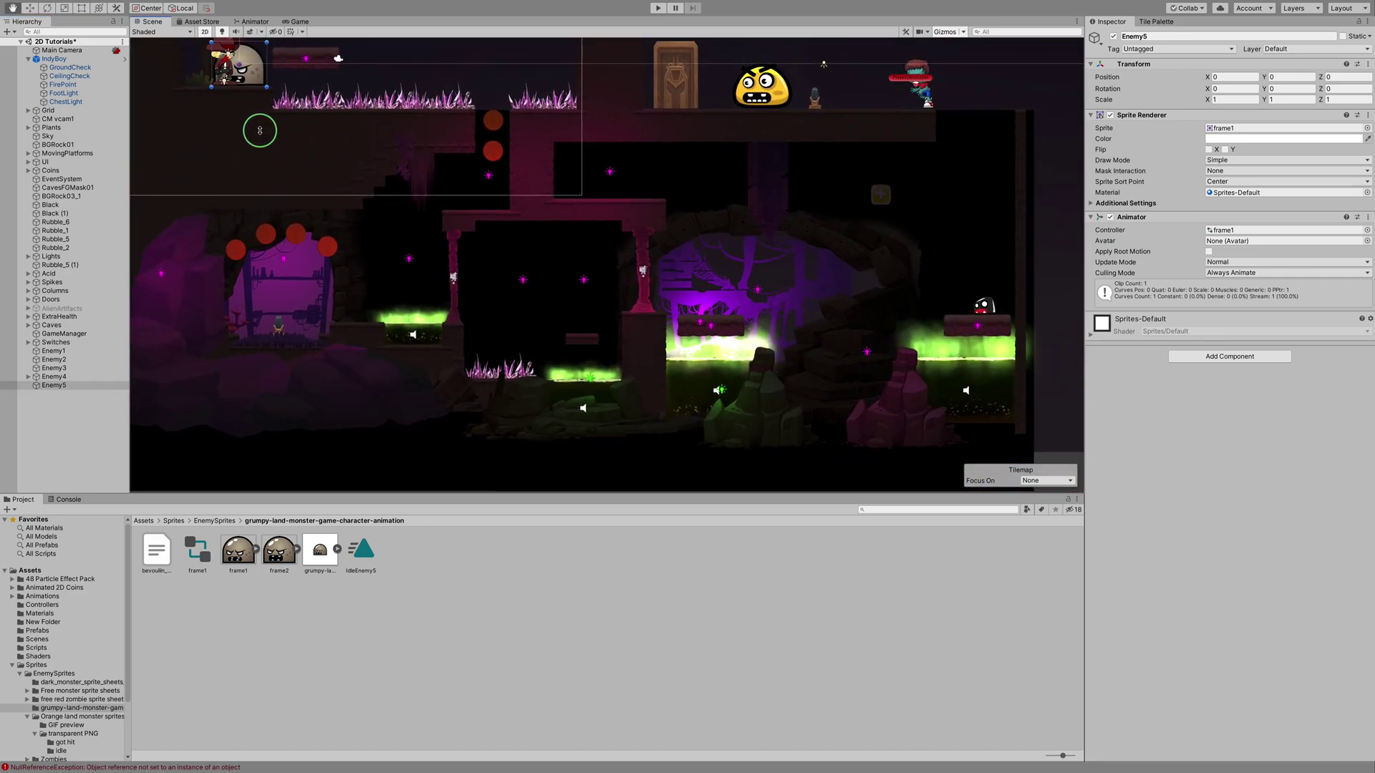
pyautogui.click(30, 8)
pyautogui.moveTo(251, 72); pyautogui.dragTo(476, 187)
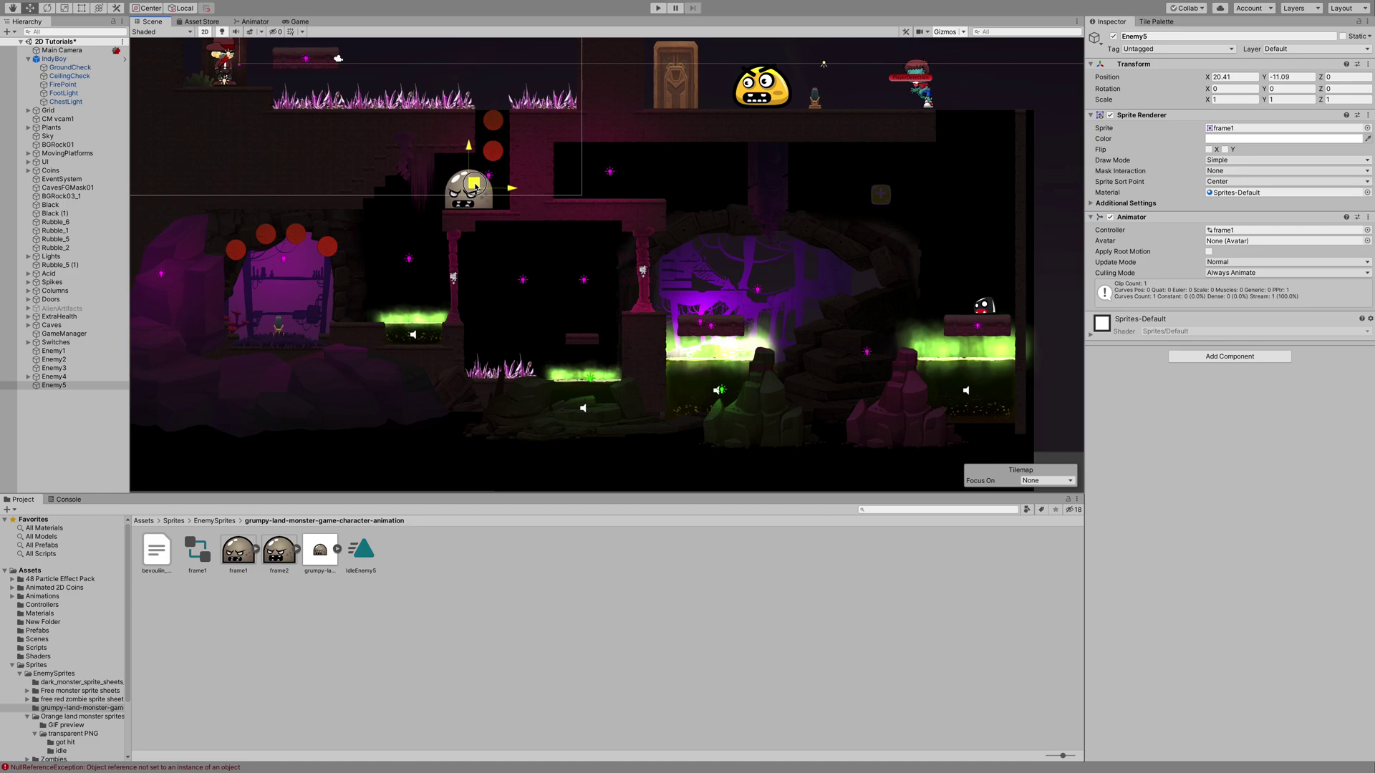
pyautogui.moveTo(476, 187); pyautogui.dragTo(476, 189)
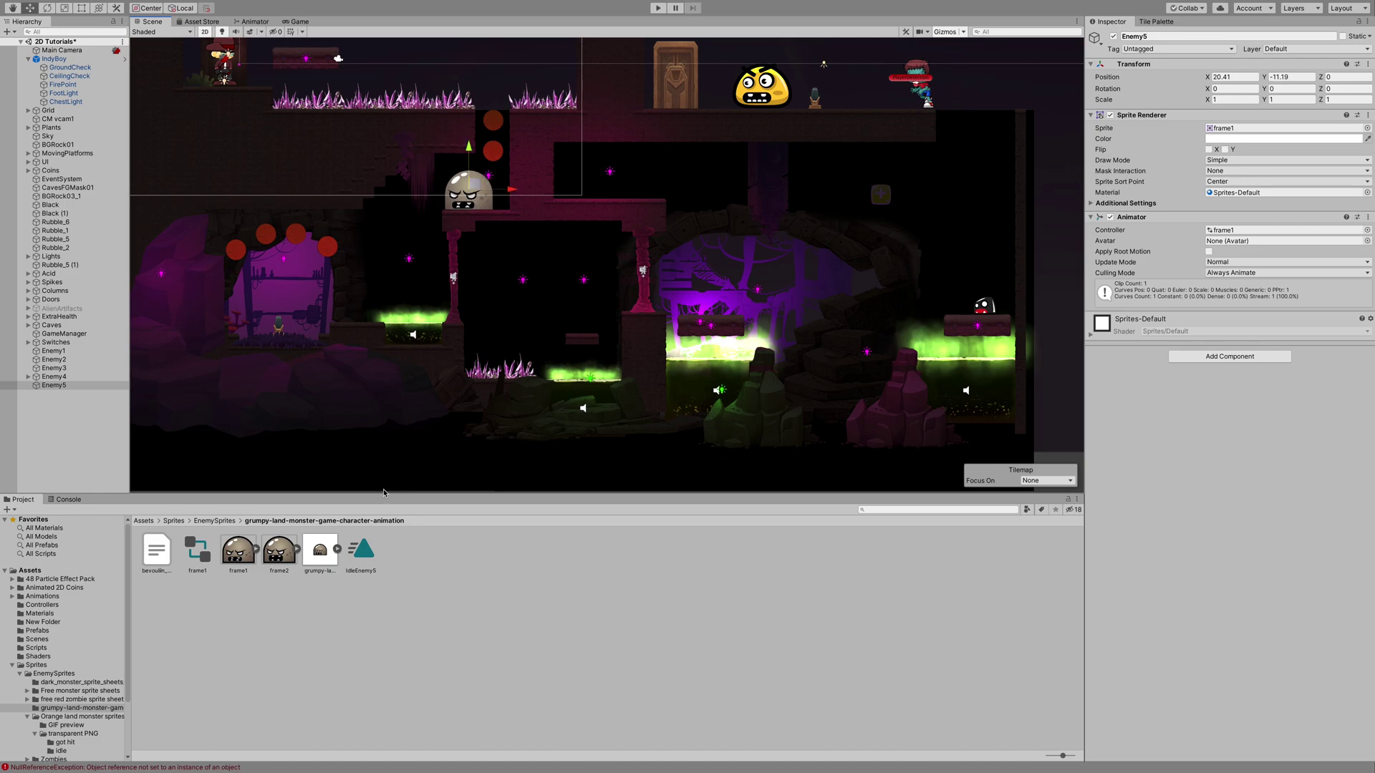
# - Add a Box Collider 2D and a Rigidbody 2D to Enemy5
pyautogui.click(1229, 356)
pyautogui.write('box')
pyautogui.click(1217, 405)
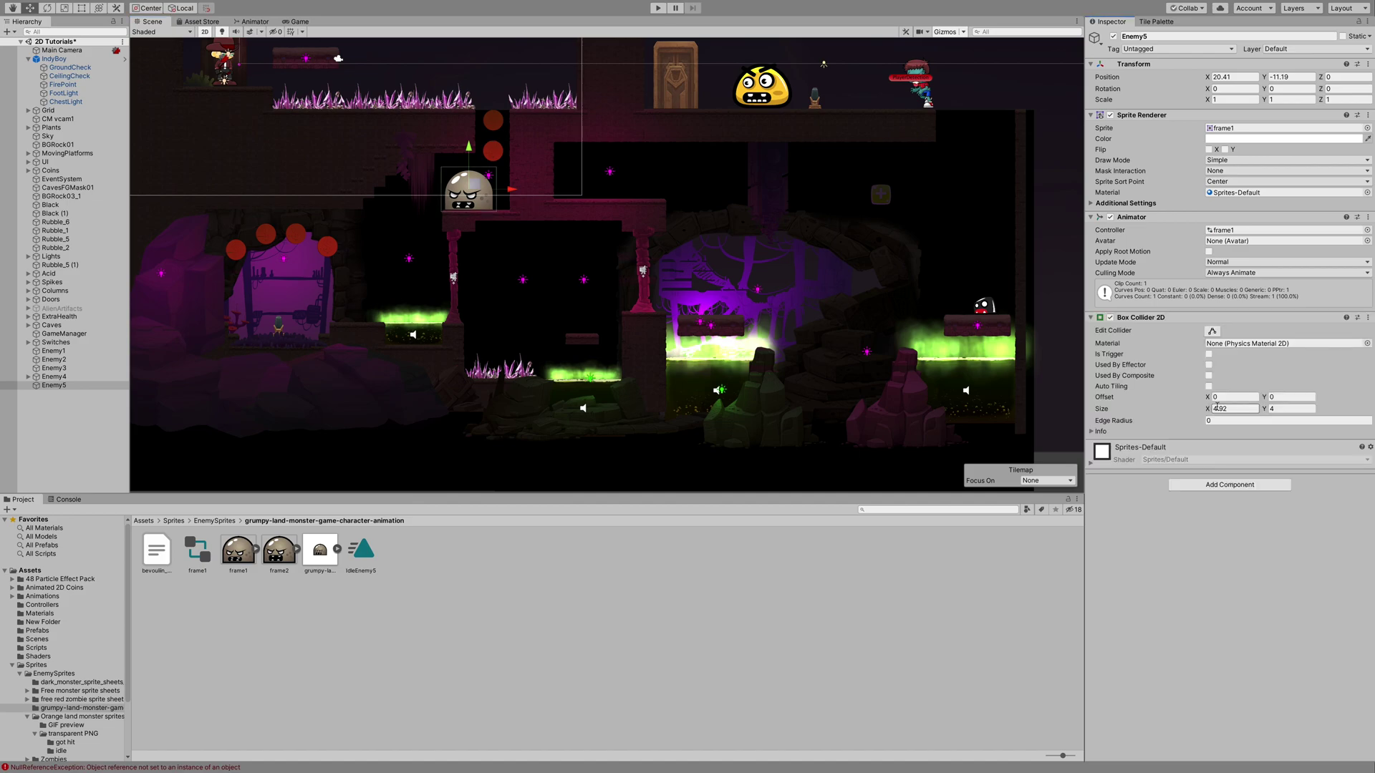
pyautogui.click(1223, 488)
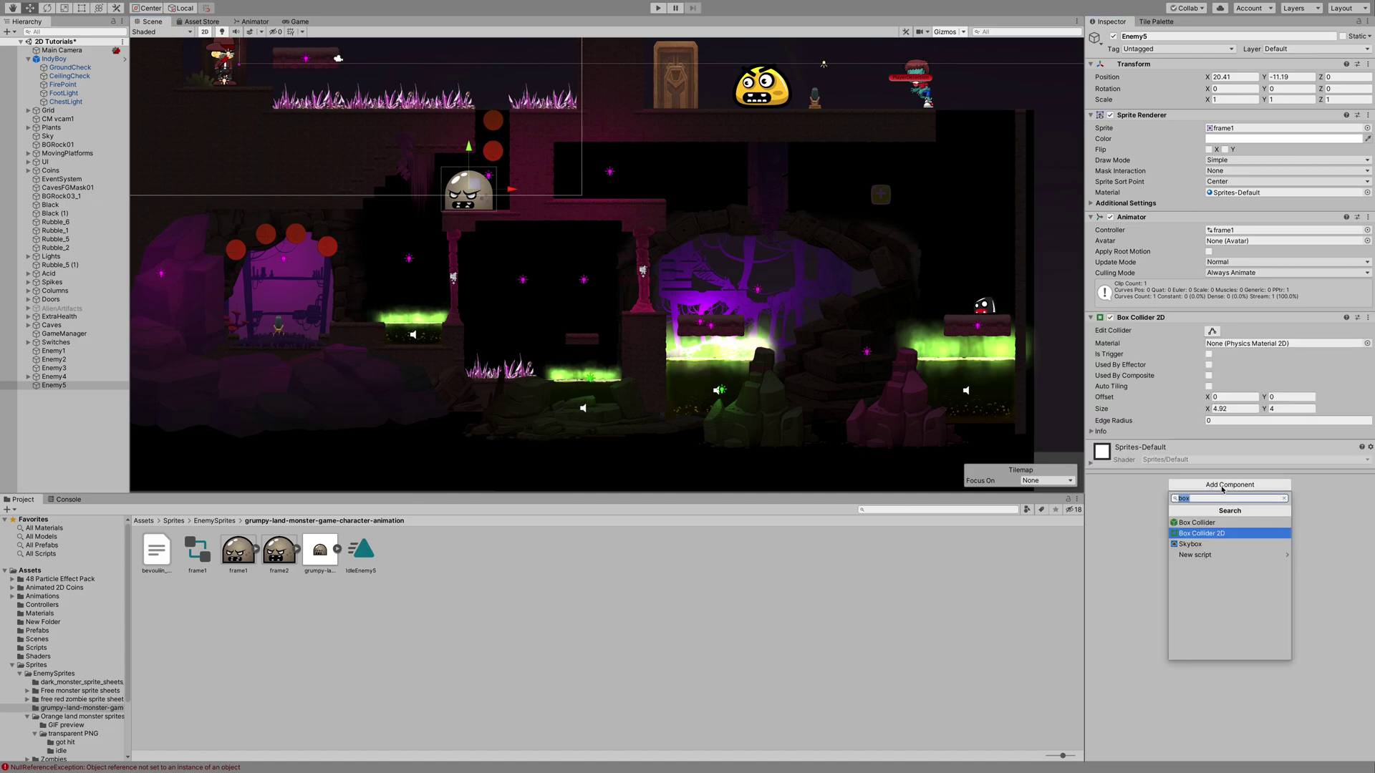
pyautogui.write('rig')
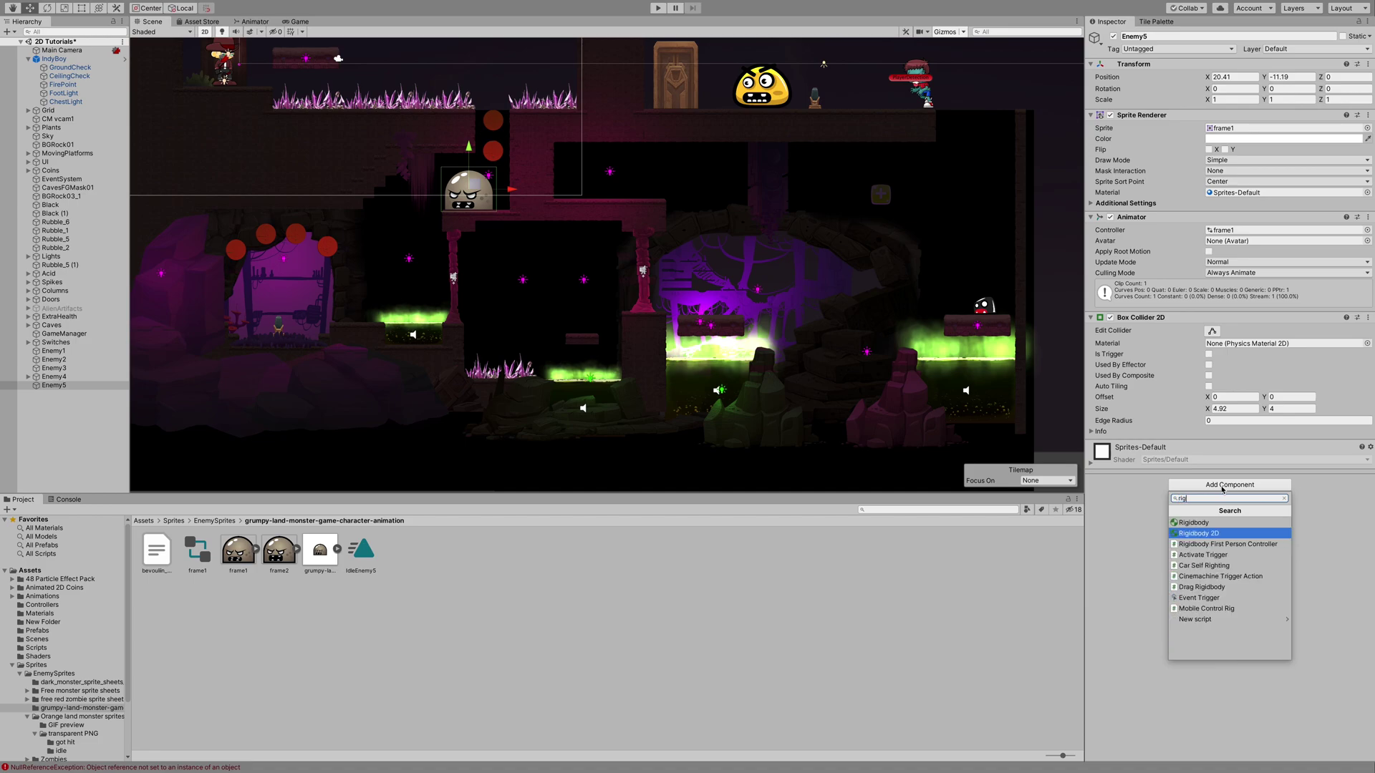
pyautogui.click(1227, 535)
# - Trim the collider's edges to fit the monster's body, about 4.24 × 3.50
pyautogui.click(1212, 331)
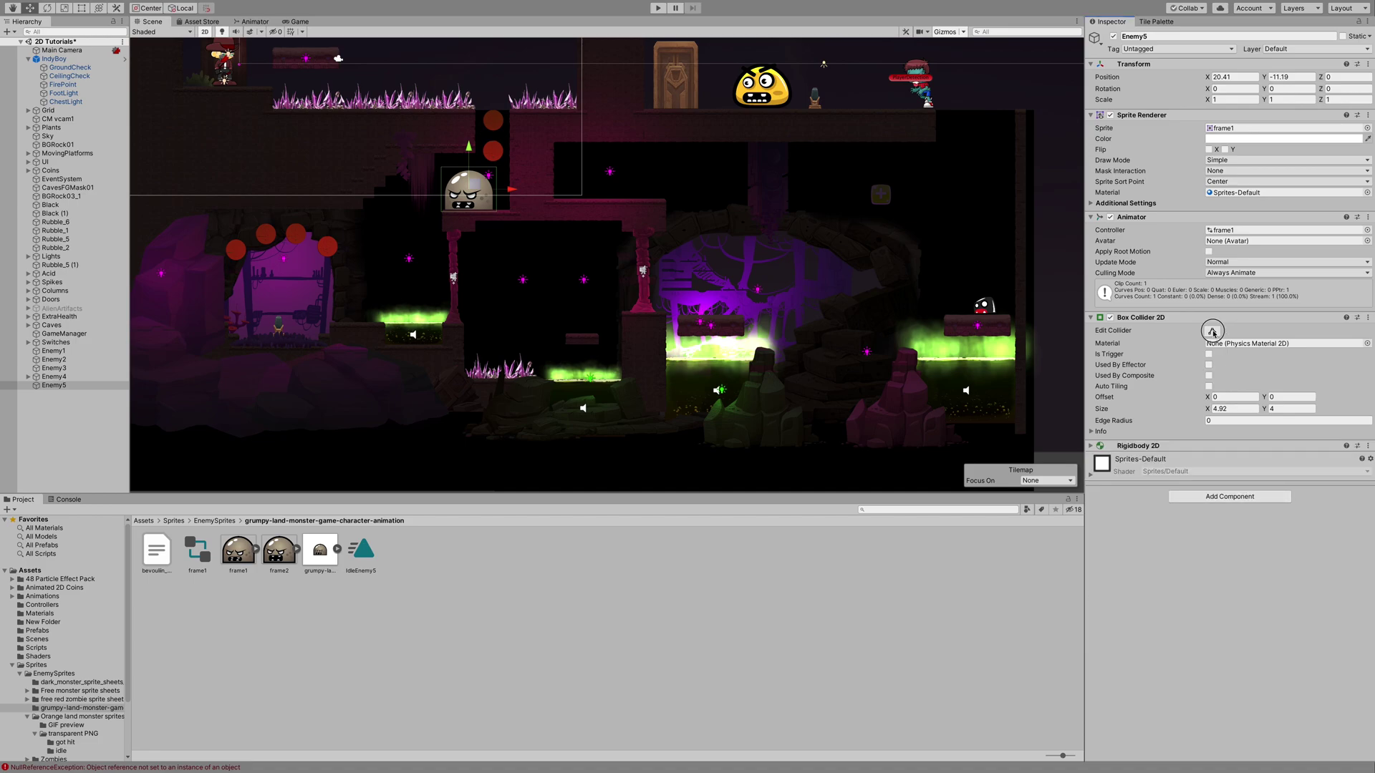
pyautogui.scroll(3, 477, 201)
pyautogui.scroll(3, 477, 205)
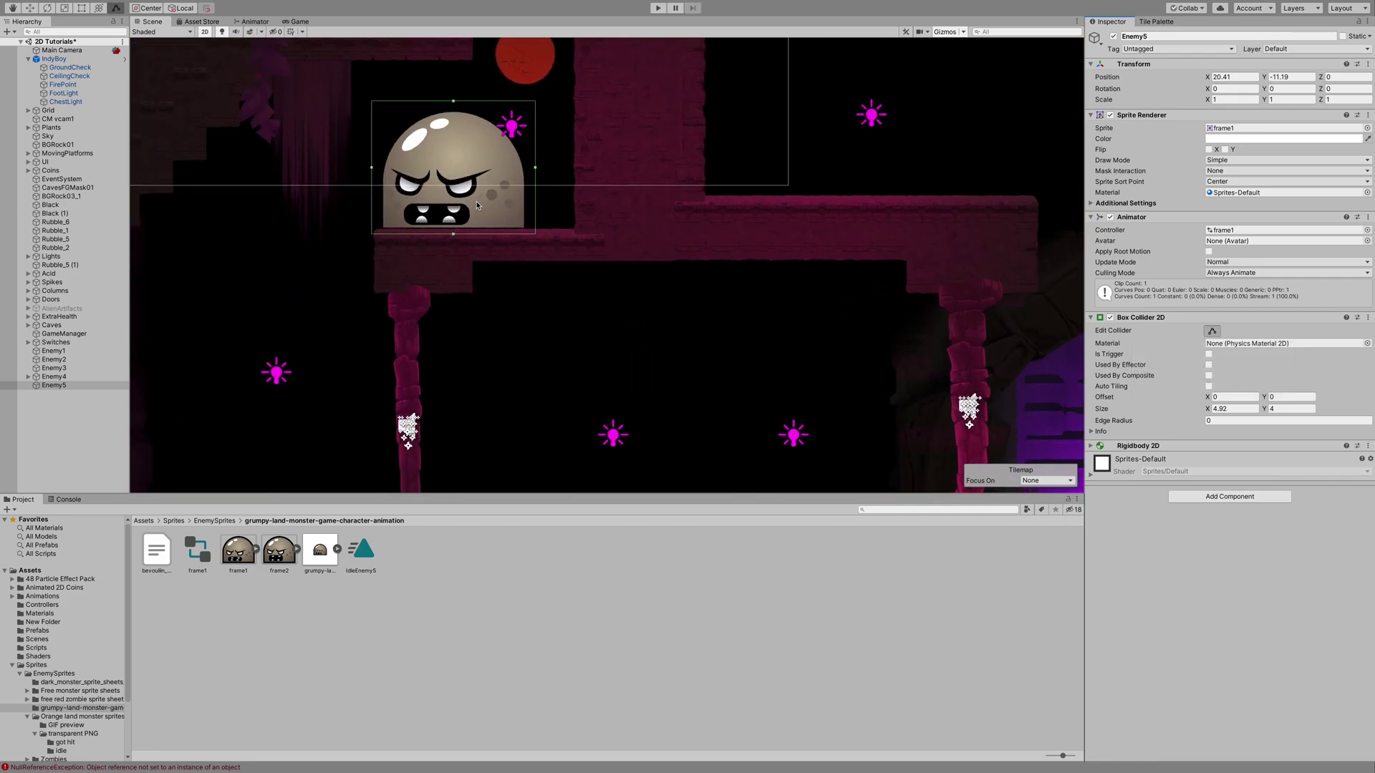
pyautogui.moveTo(451, 96); pyautogui.dragTo(450, 107)
pyautogui.moveTo(539, 172); pyautogui.dragTo(528, 175)
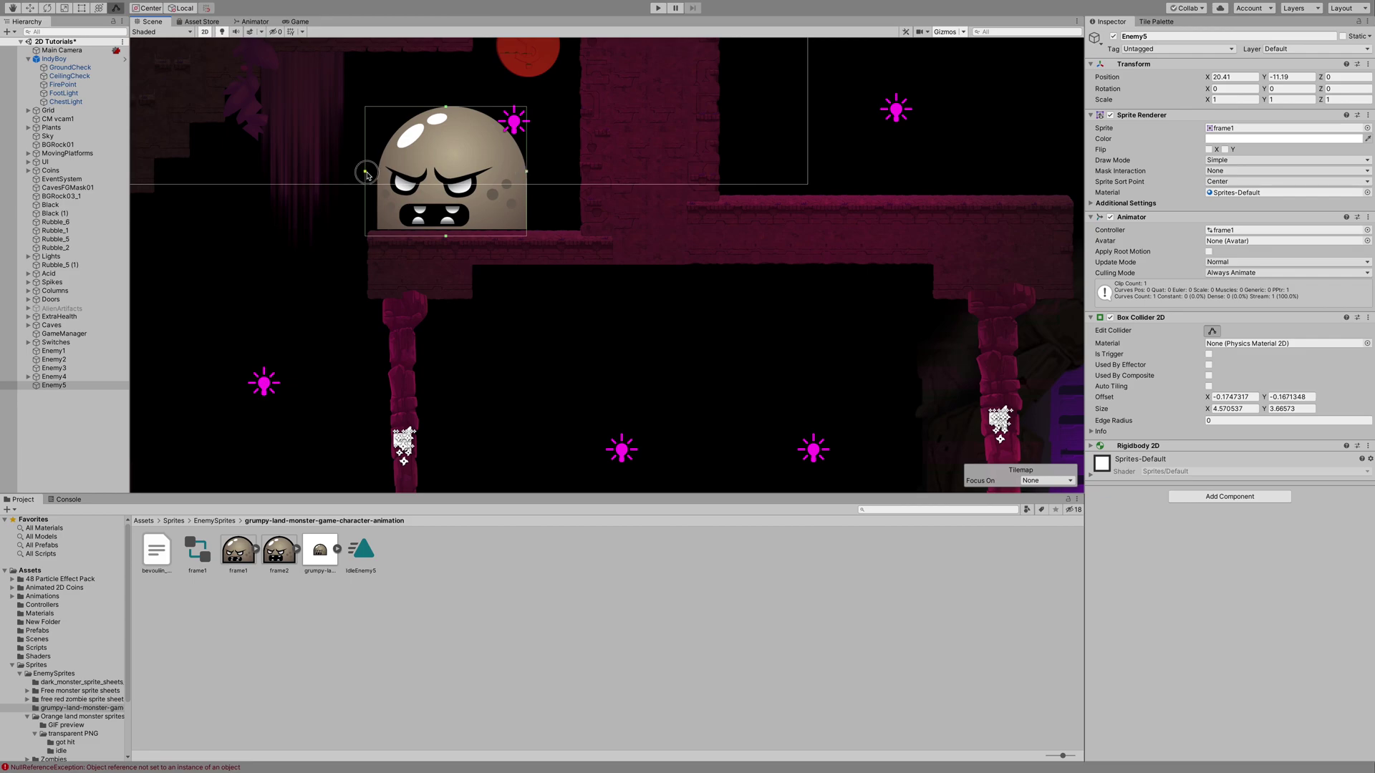
pyautogui.moveTo(366, 173); pyautogui.dragTo(377, 178)
pyautogui.moveTo(451, 237); pyautogui.dragTo(452, 231)
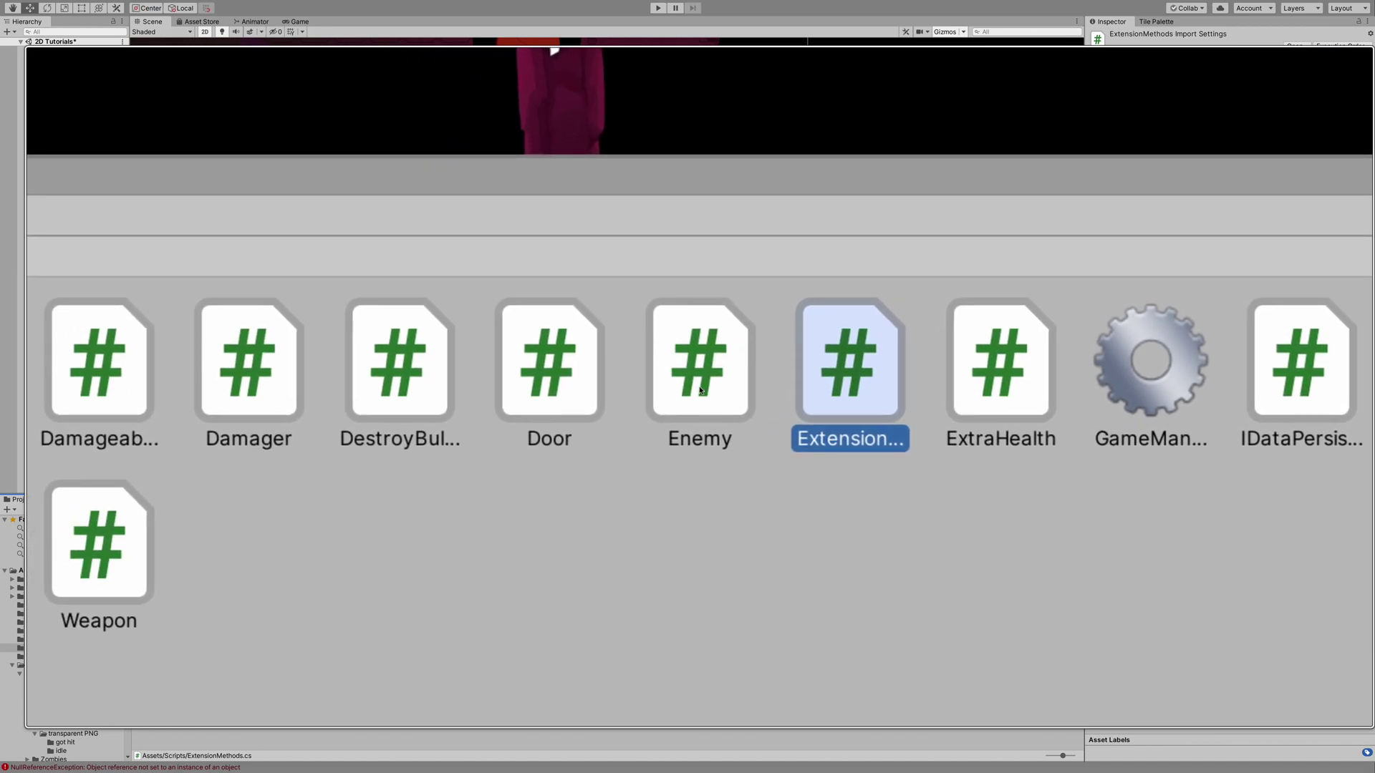
# - Attach the Enemy script to Enemy5 and start Play mode
pyautogui.click(699, 390)
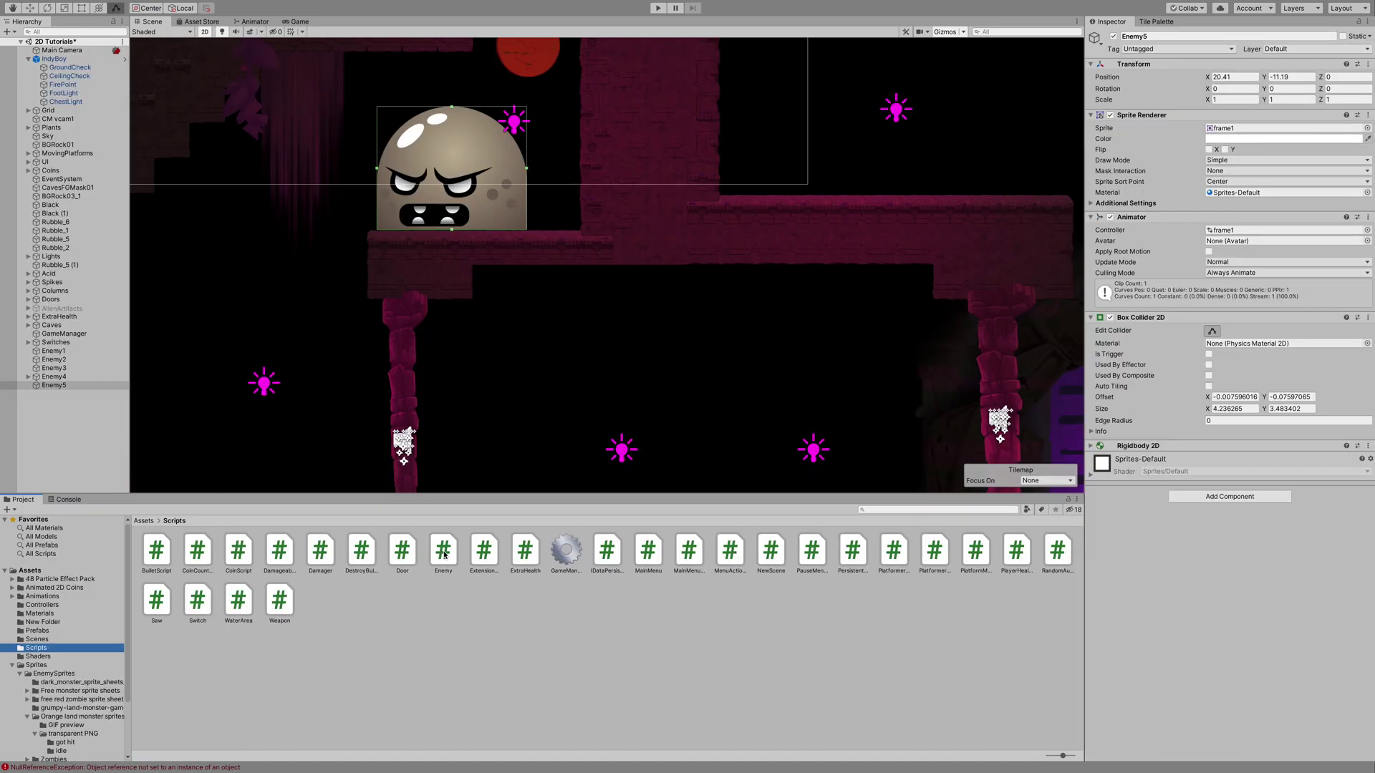
pyautogui.moveTo(444, 555); pyautogui.dragTo(1188, 582)
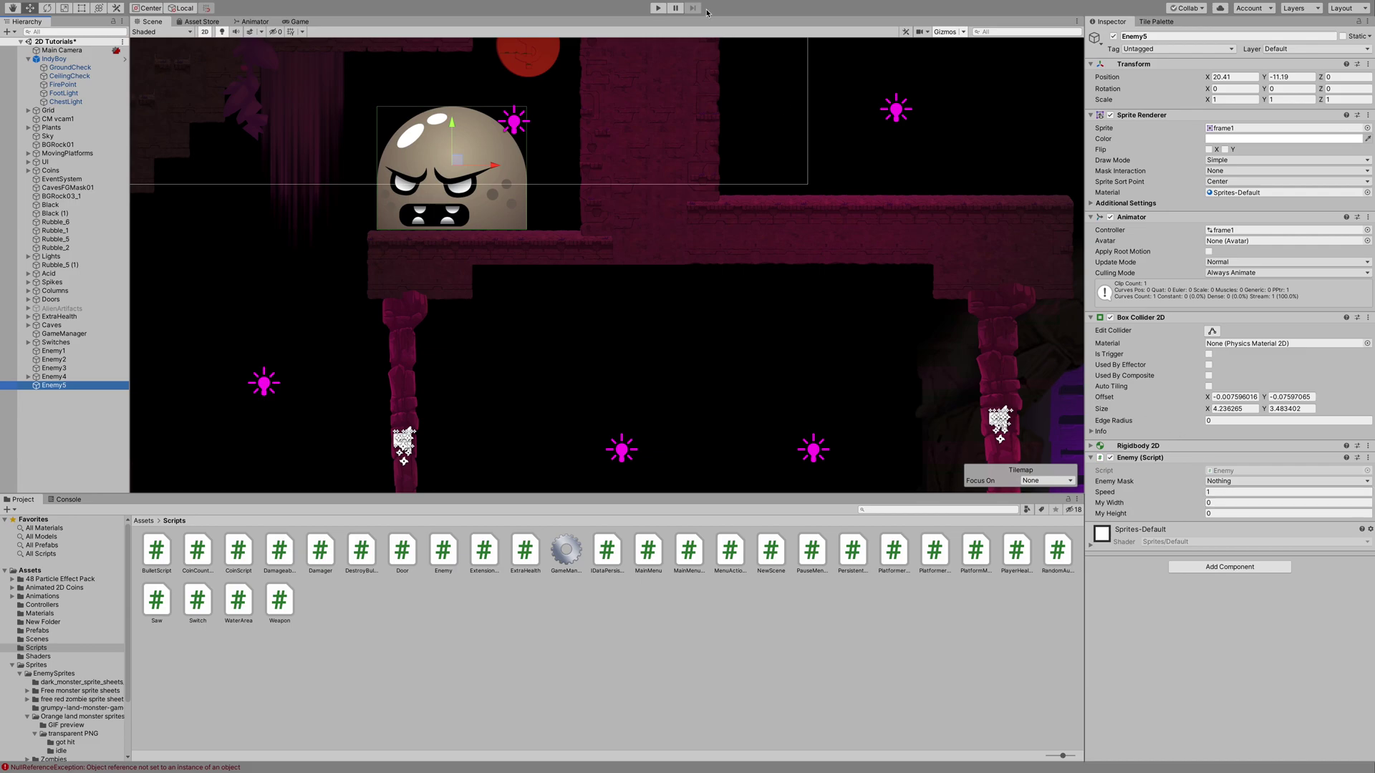
pyautogui.click(659, 9)
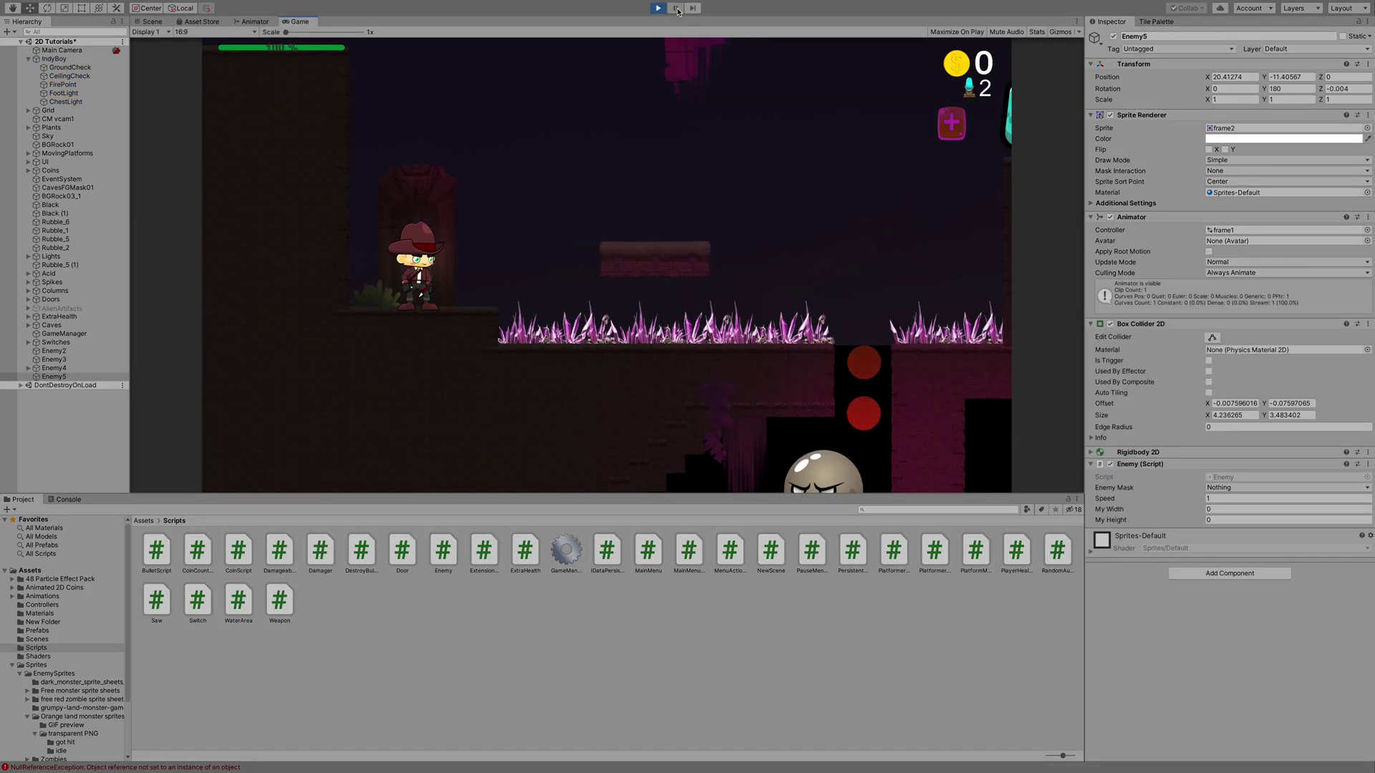
# - While the game runs, set Enemy5's My Width to 1 and My Height to -0.5
pyautogui.click(151, 22)
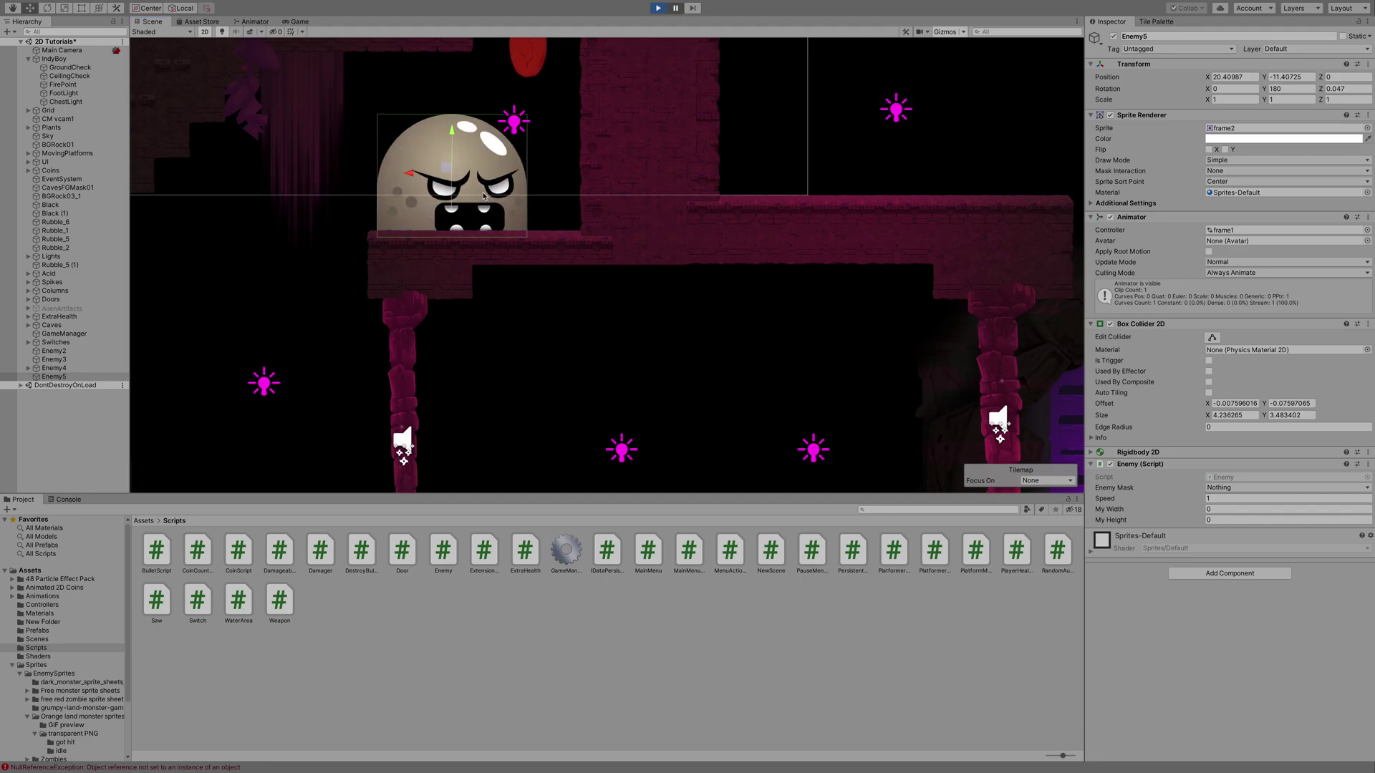
pyautogui.scroll(1, 451, 212)
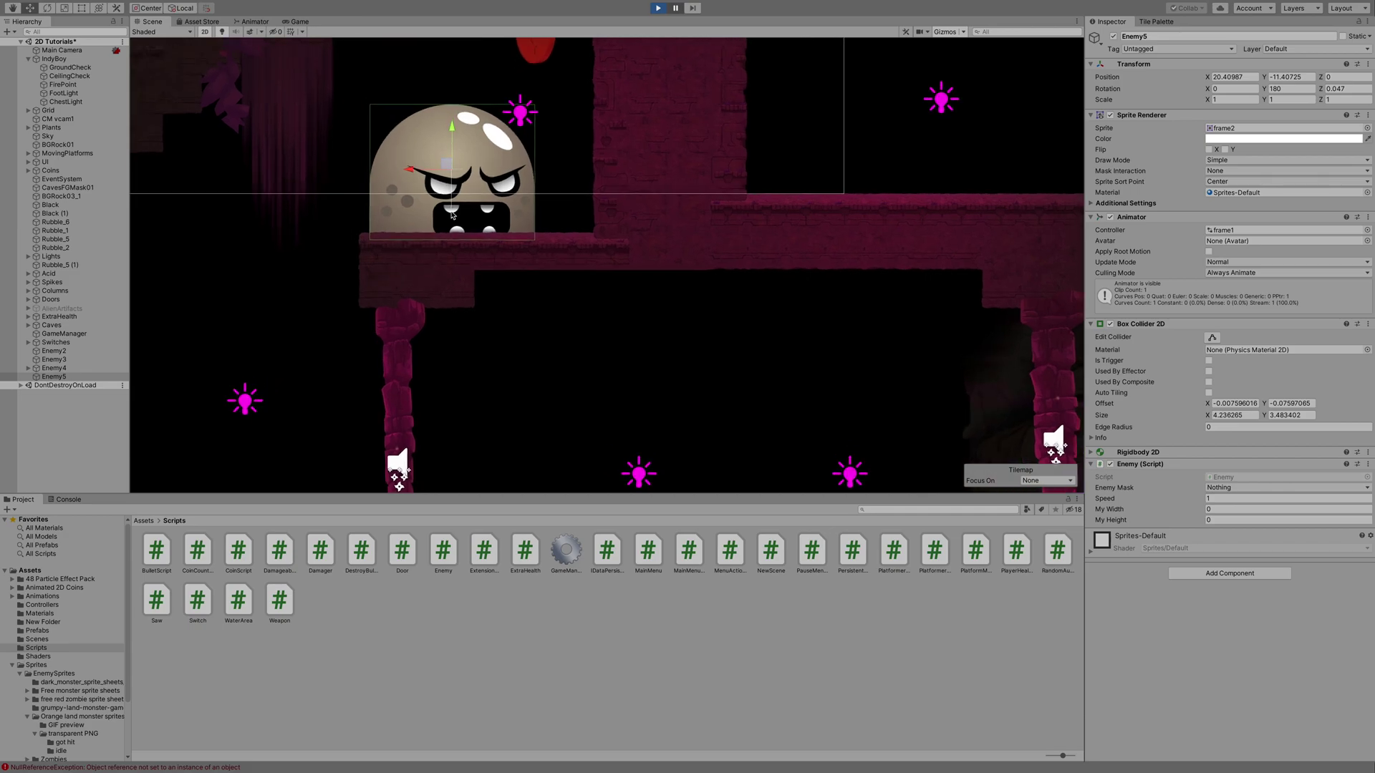
pyautogui.scroll(4, 452, 214)
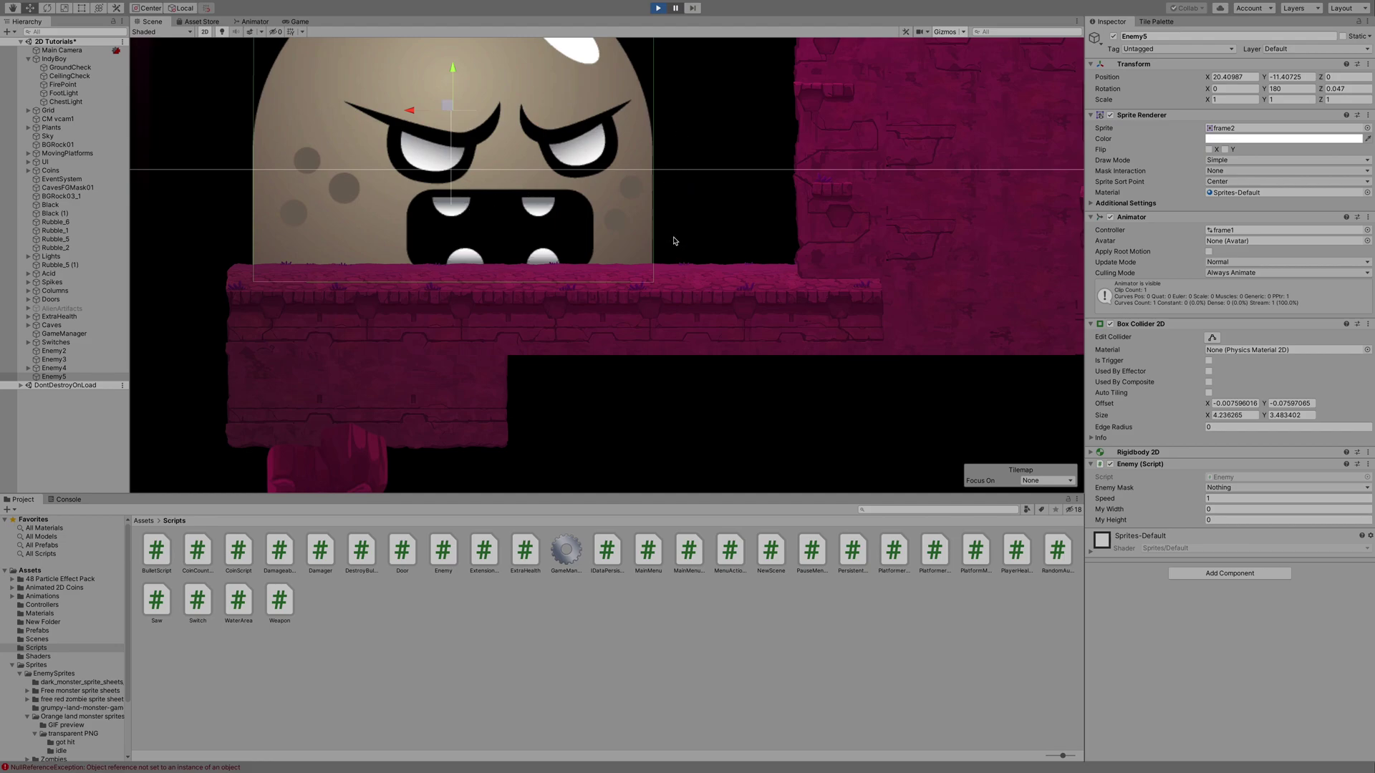
pyautogui.click(1217, 509)
pyautogui.press('Tab')
pyautogui.click(676, 9)
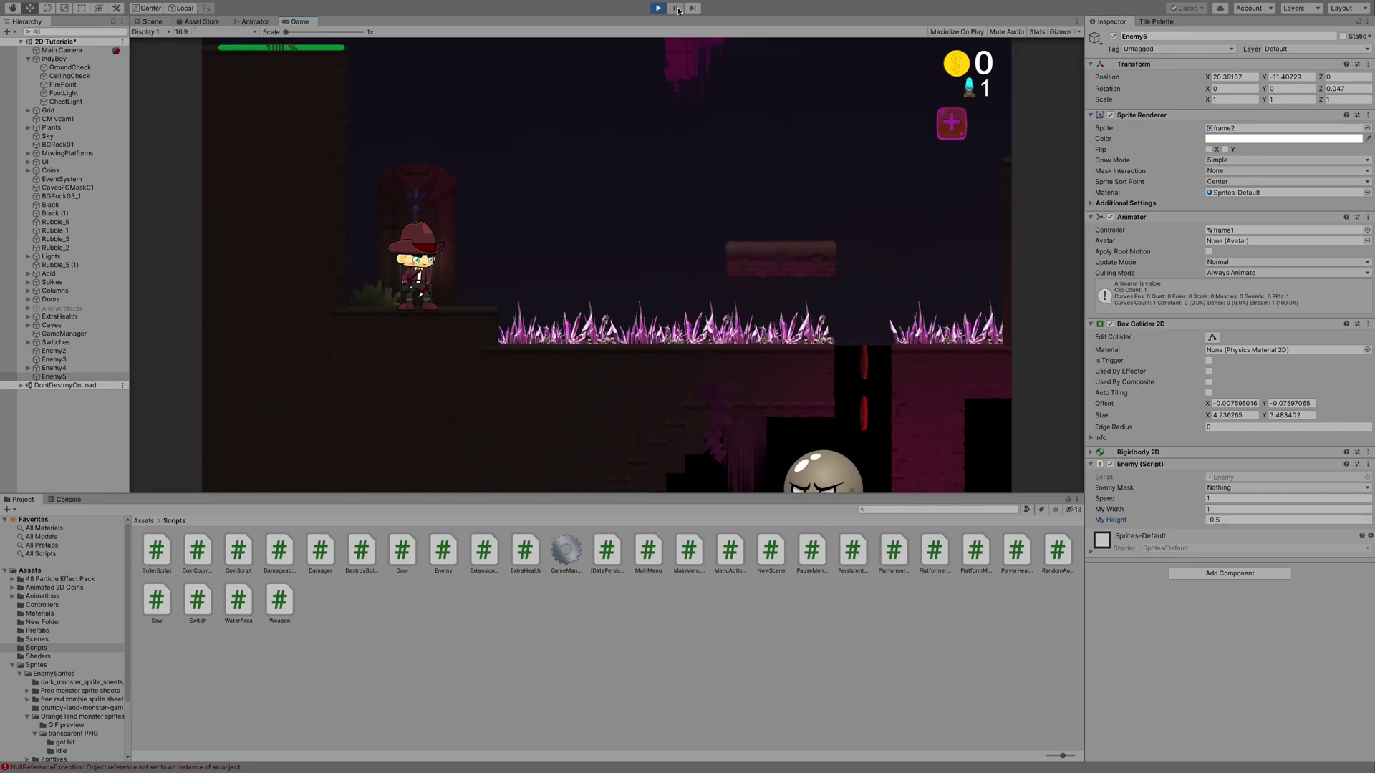
pyautogui.click(674, 8)
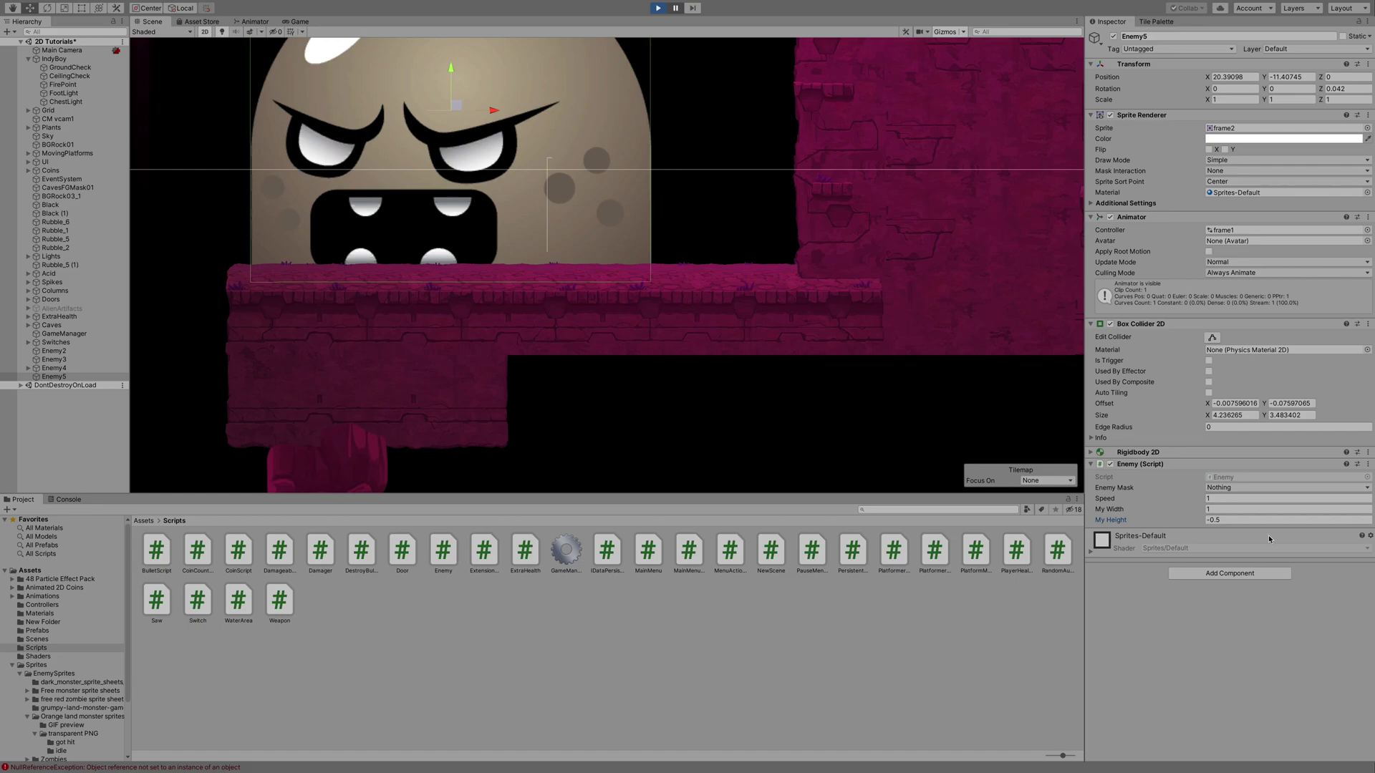
# - During play, change Enemy5's My Width to 2.25 and My Height to -1
pyautogui.click(1229, 518)
pyautogui.click(1177, 508)
pyautogui.click(1230, 519)
pyautogui.write('-')
pyautogui.moveTo(677, 12)
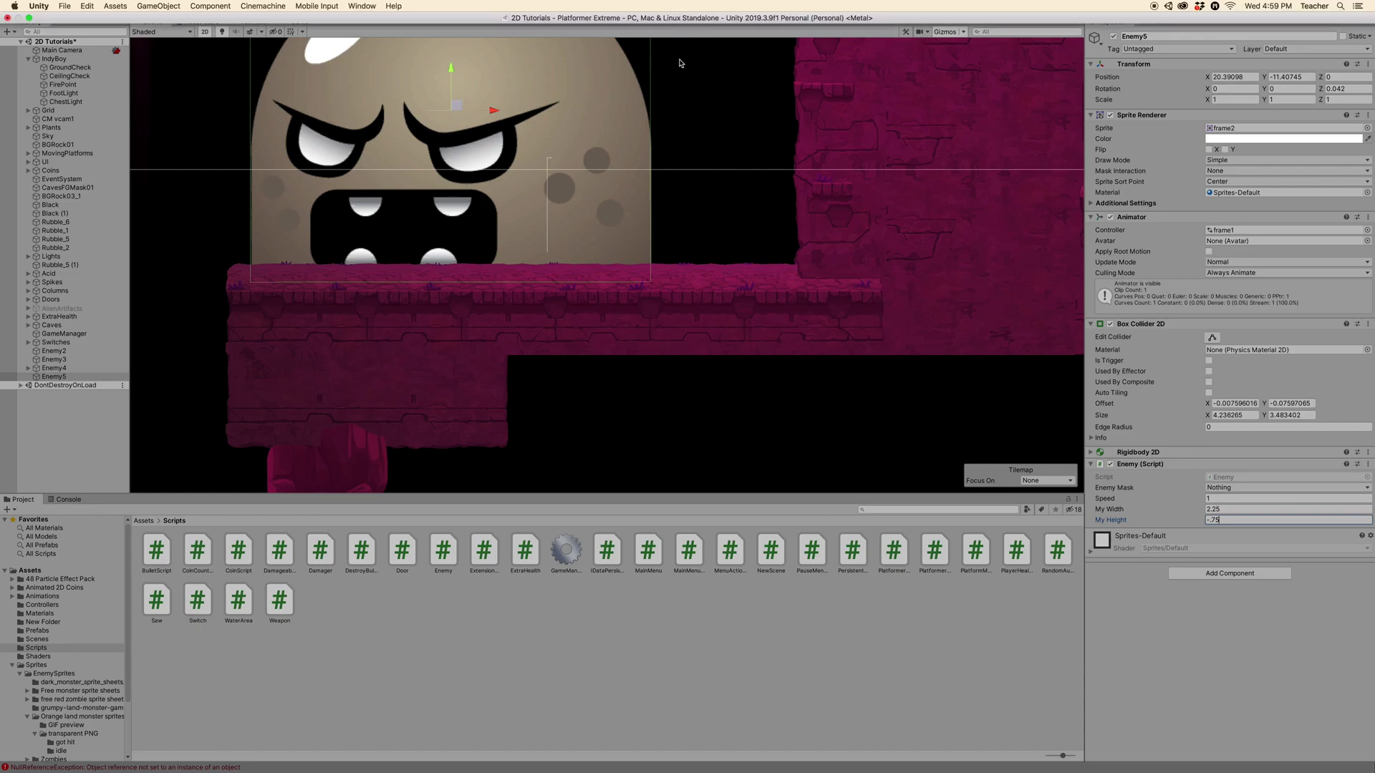
pyautogui.click(677, 10)
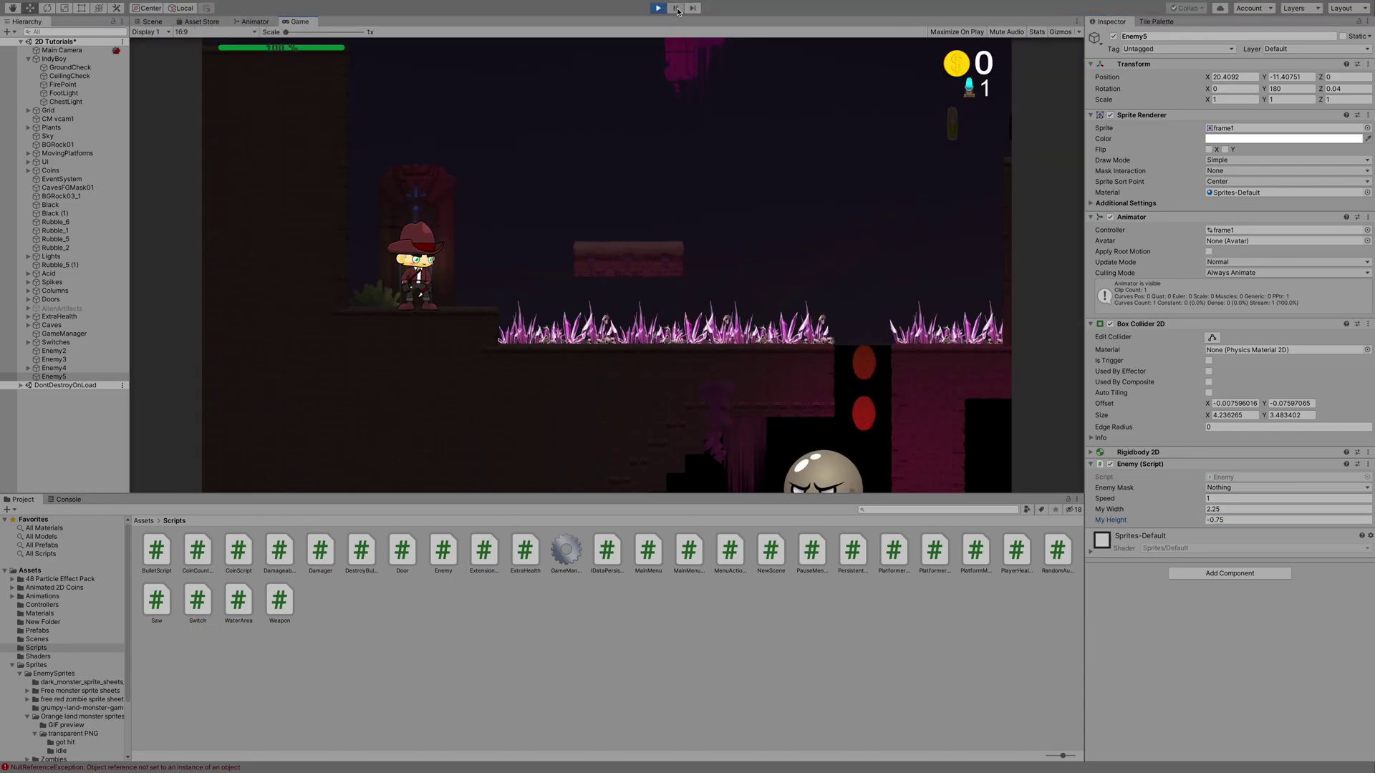
pyautogui.click(677, 8)
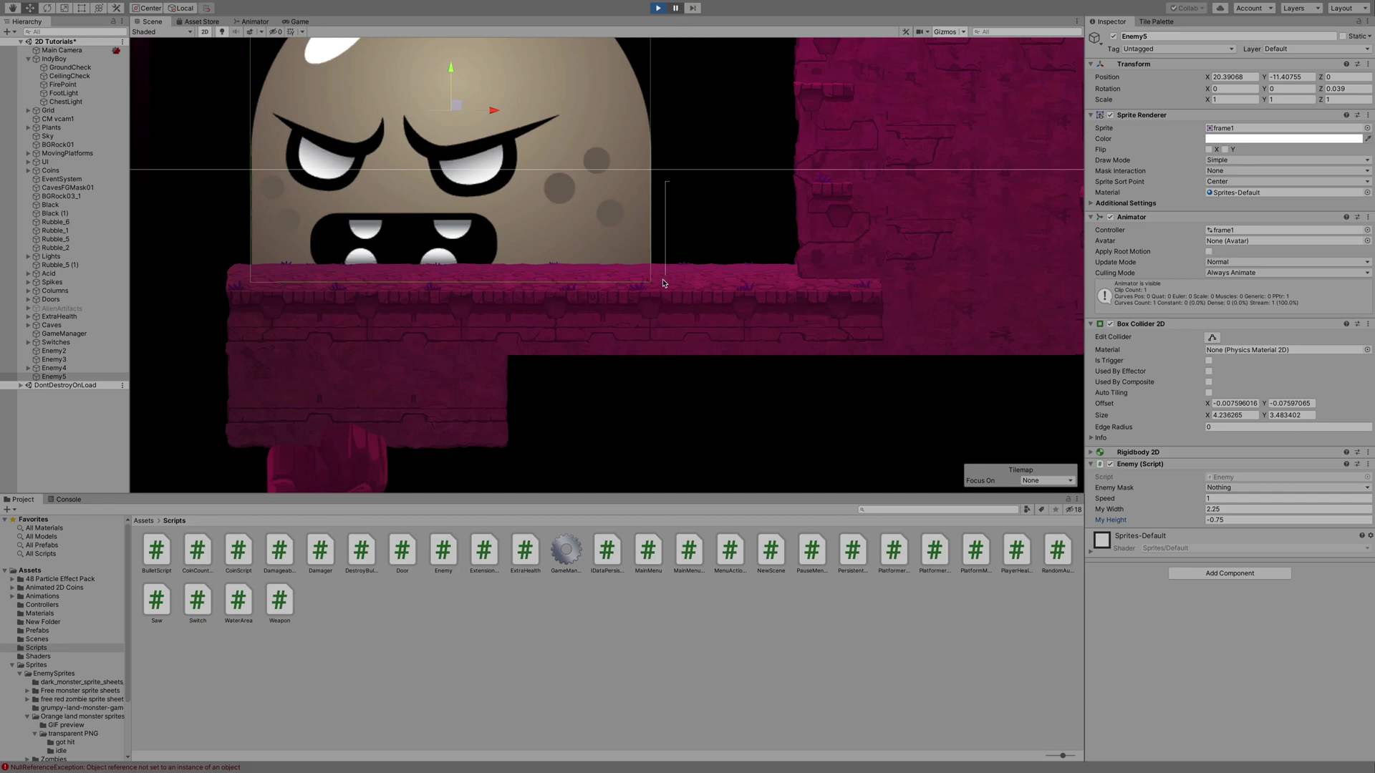
pyautogui.click(1243, 521)
pyautogui.click(675, 8)
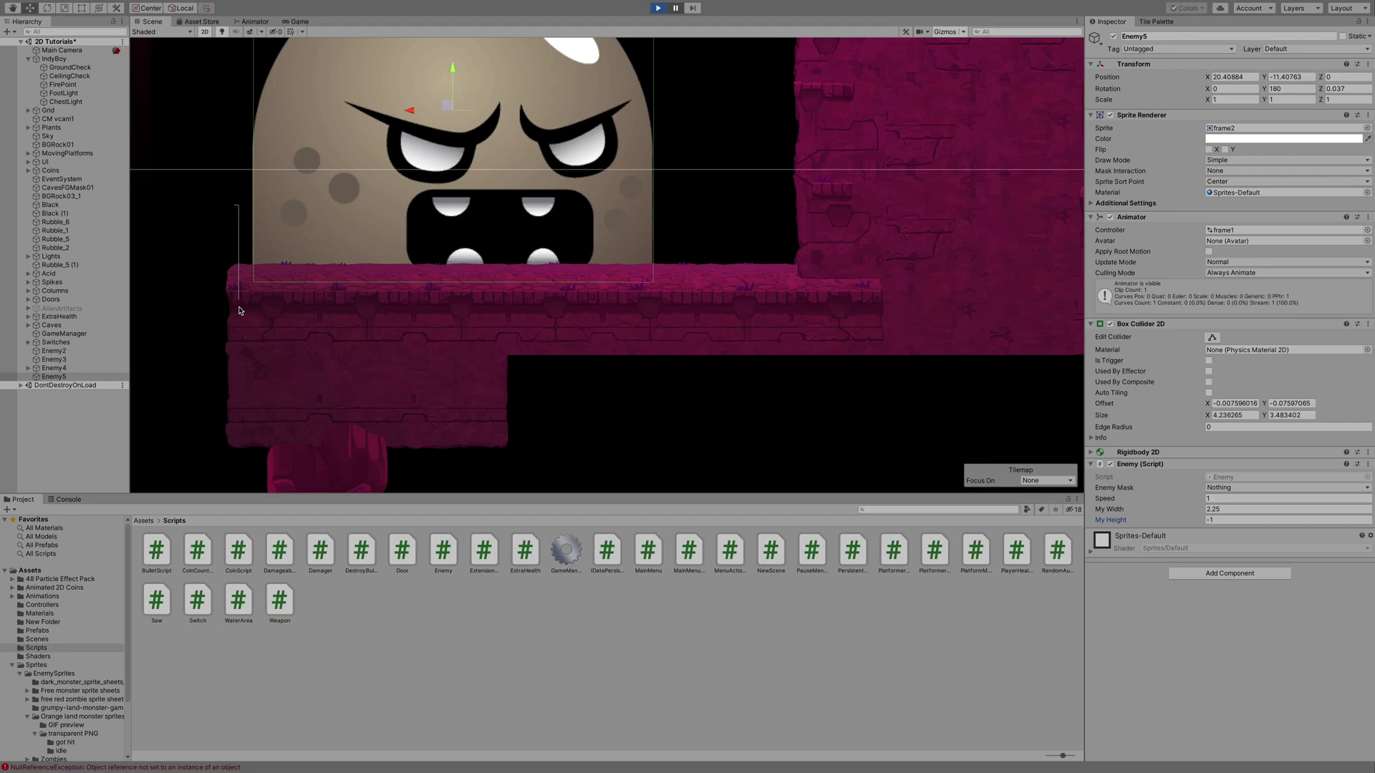
# - Tick Platform and Enemy in Enemy5's Enemy Mask
pyautogui.click(1243, 489)
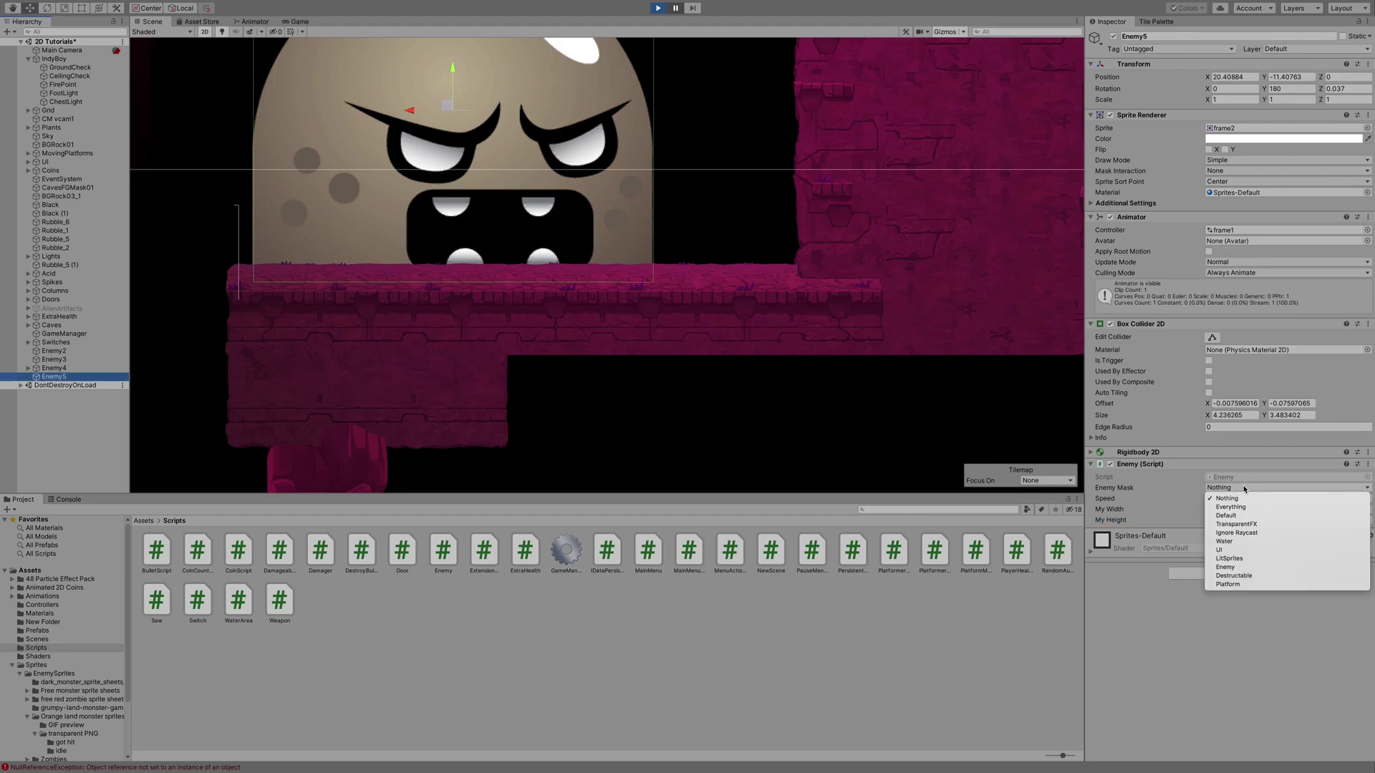
pyautogui.click(1241, 585)
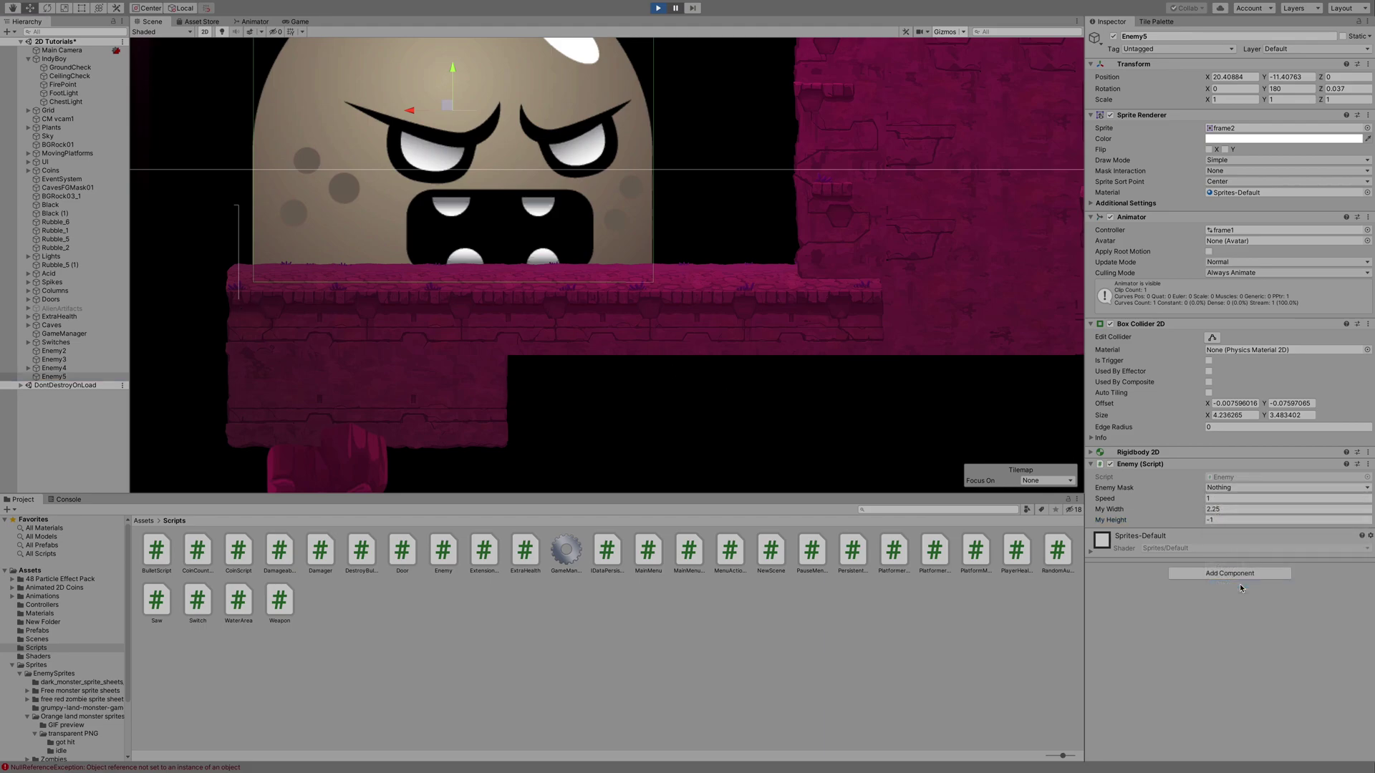
pyautogui.click(1254, 489)
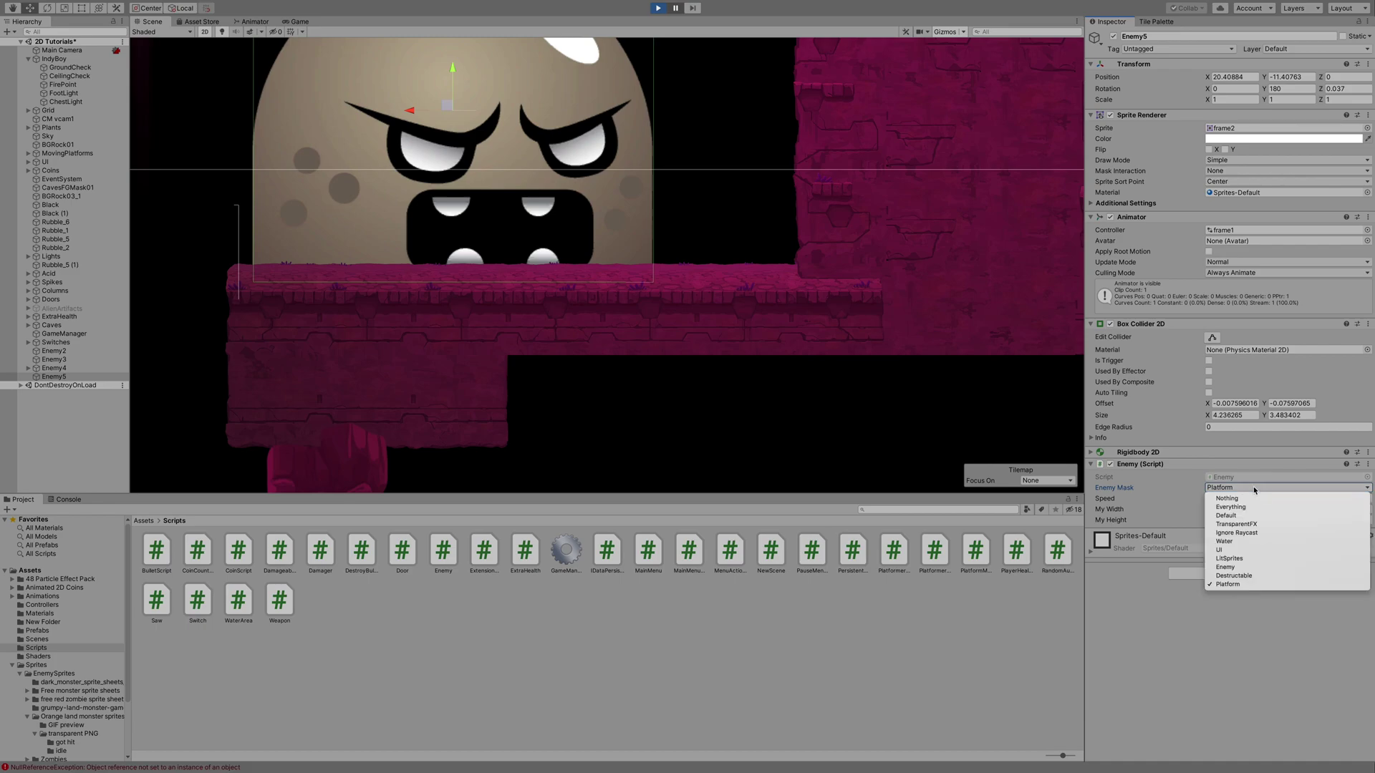
pyautogui.click(1239, 568)
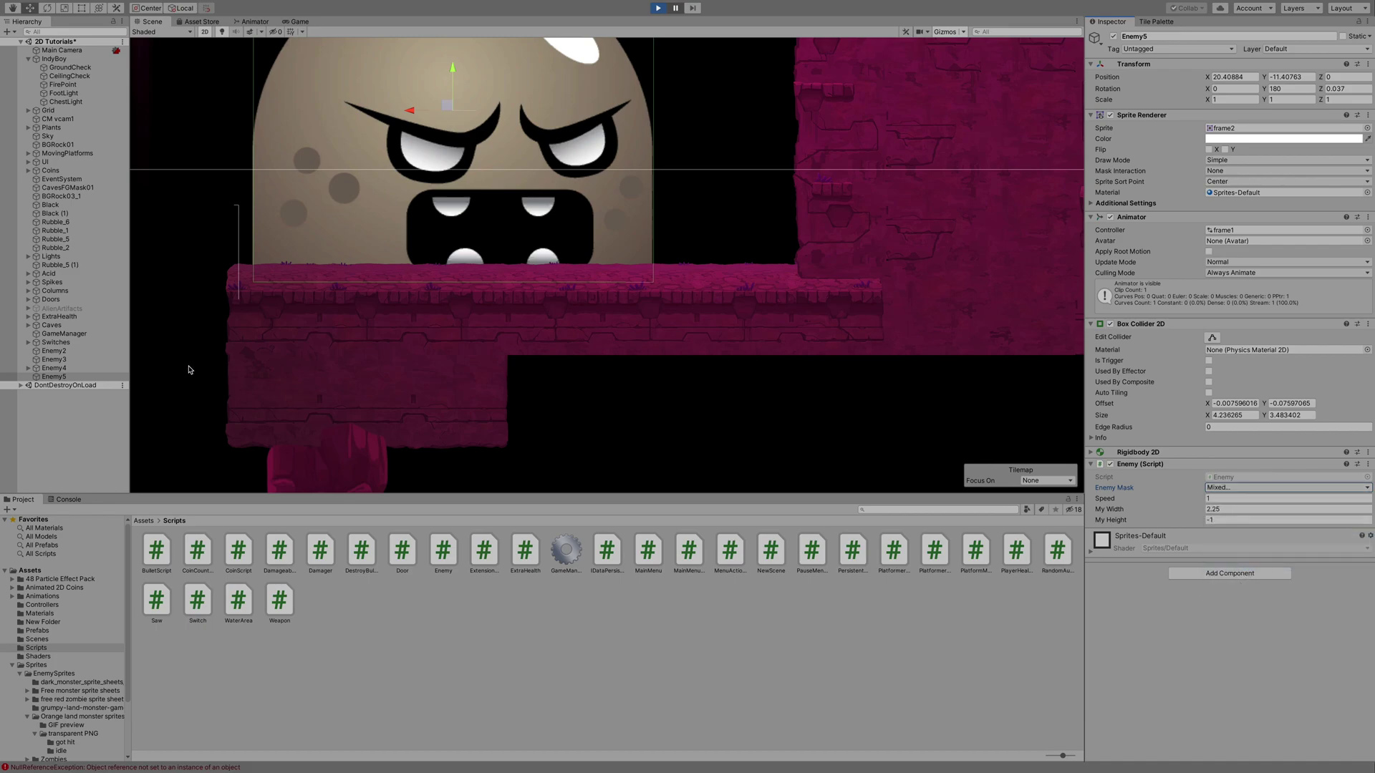
# - Put Enemy5 on the 28: Enemy layer after checking Tags & Layers
pyautogui.click(57, 377)
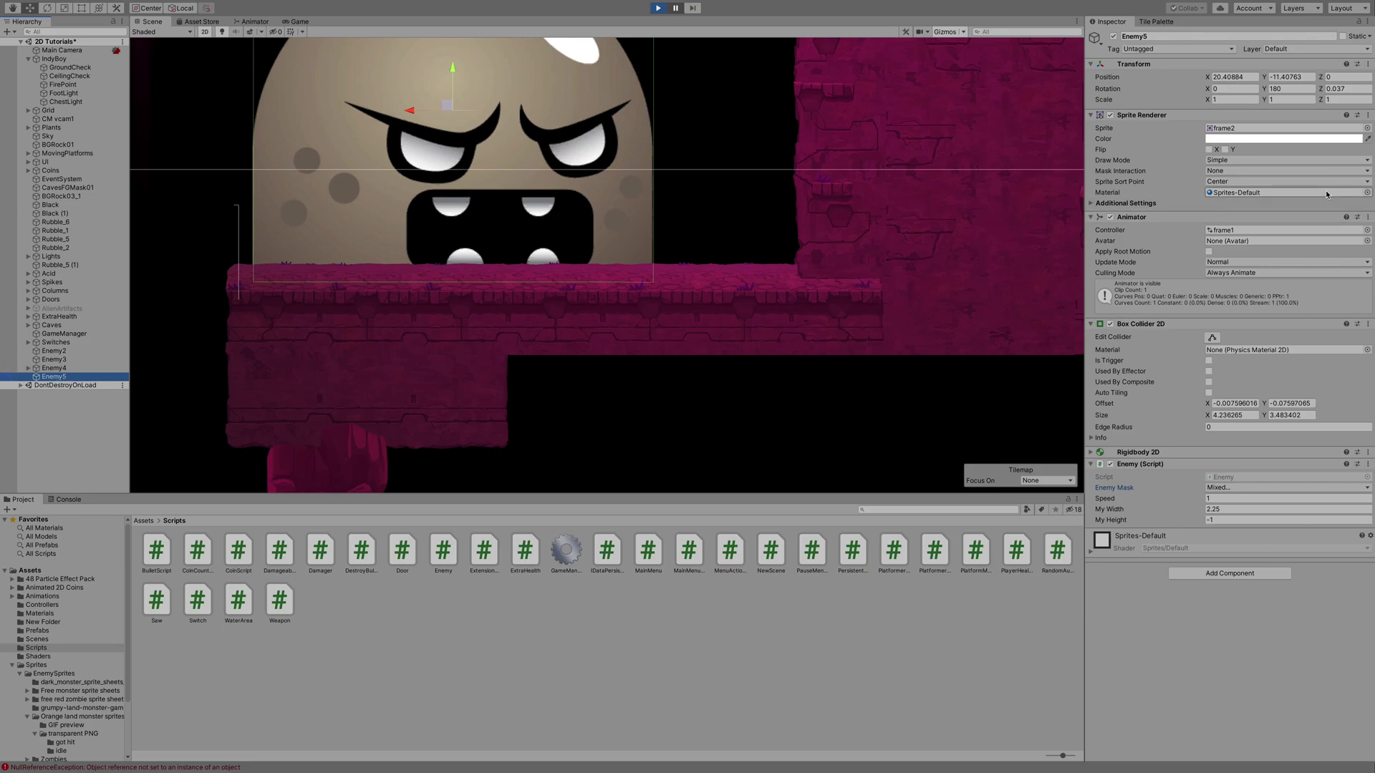
pyautogui.click(1310, 48)
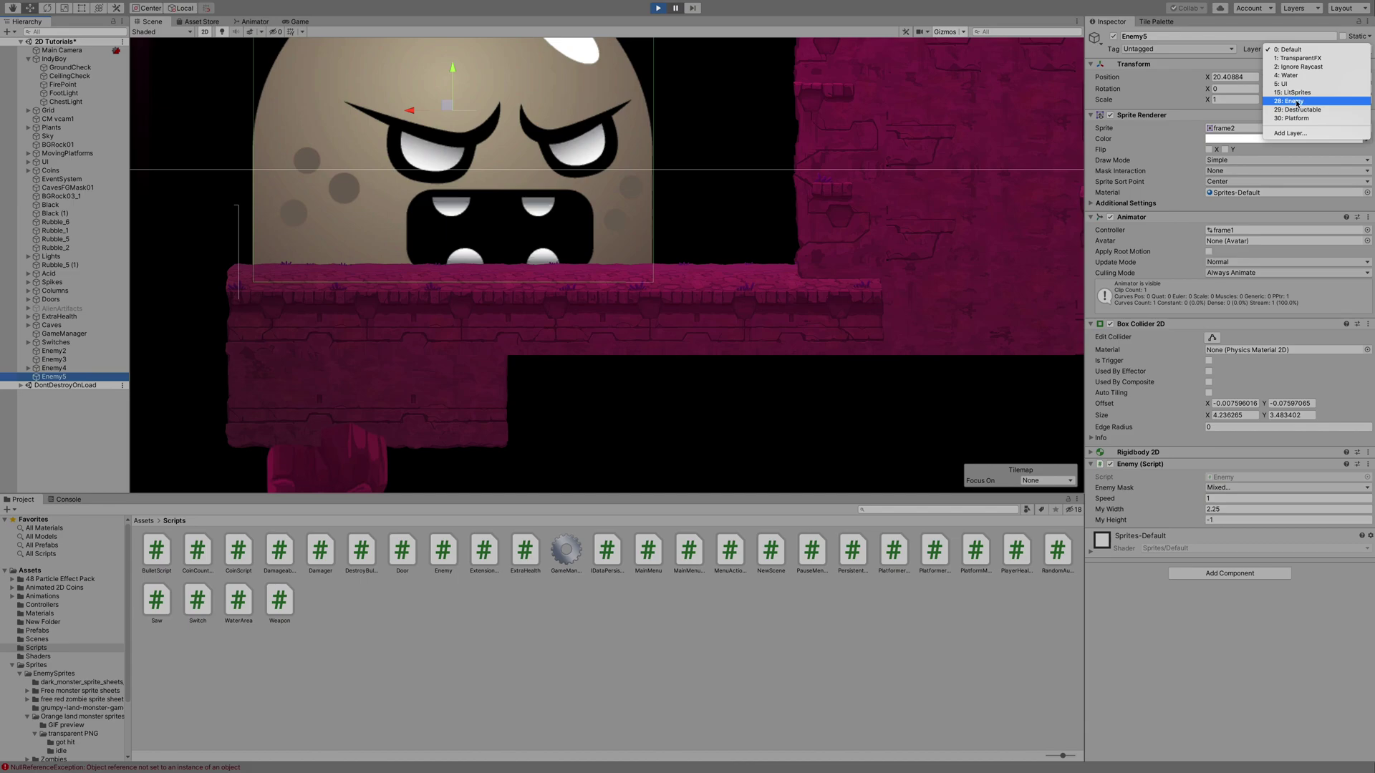
pyautogui.click(1293, 134)
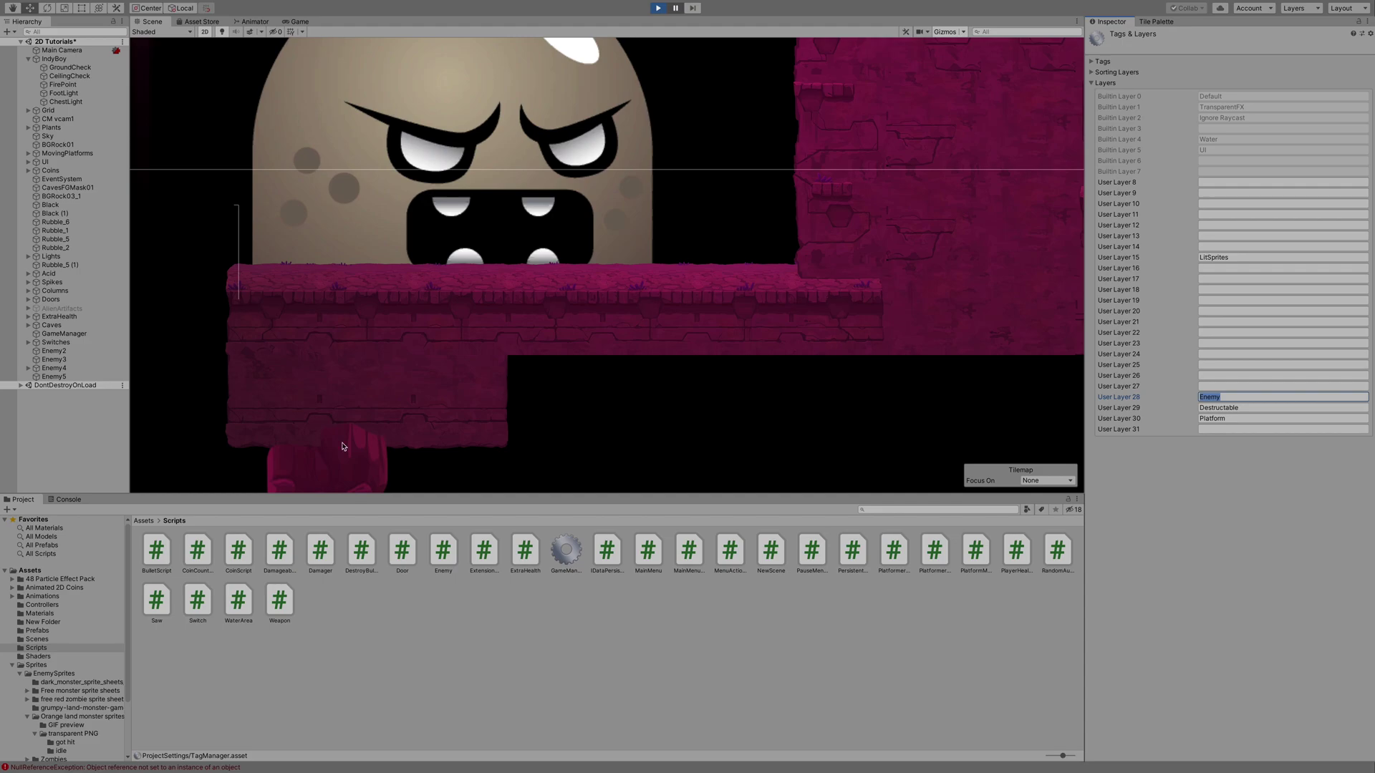
pyautogui.click(55, 375)
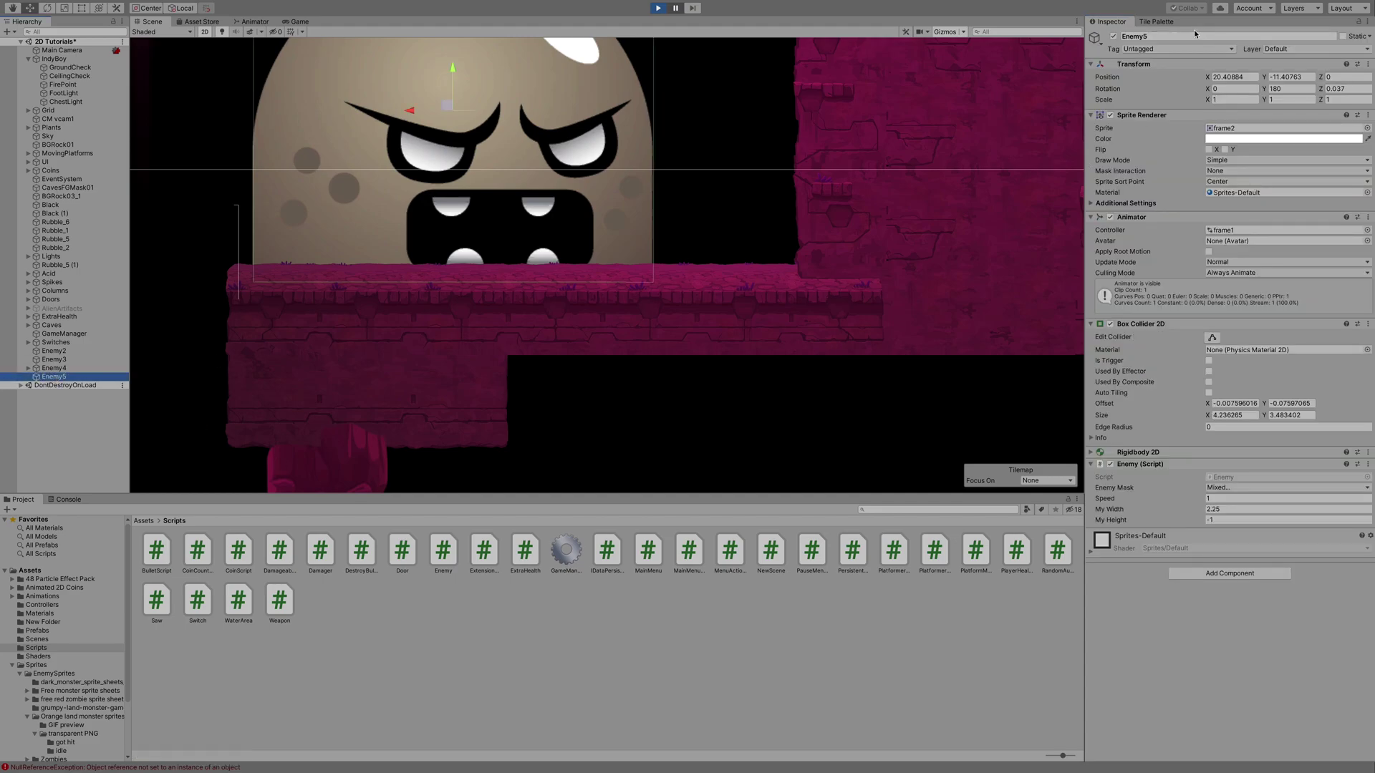
pyautogui.click(1292, 53)
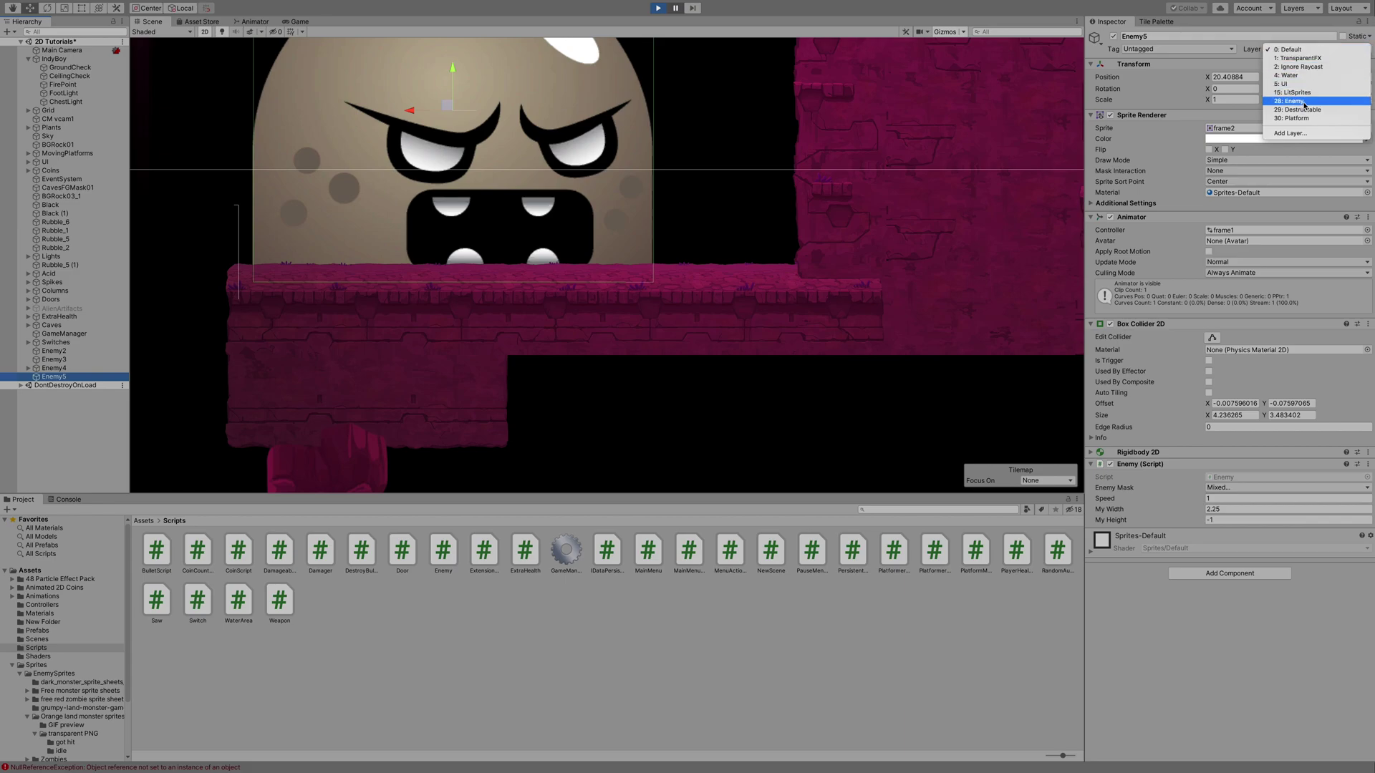
pyautogui.click(1304, 102)
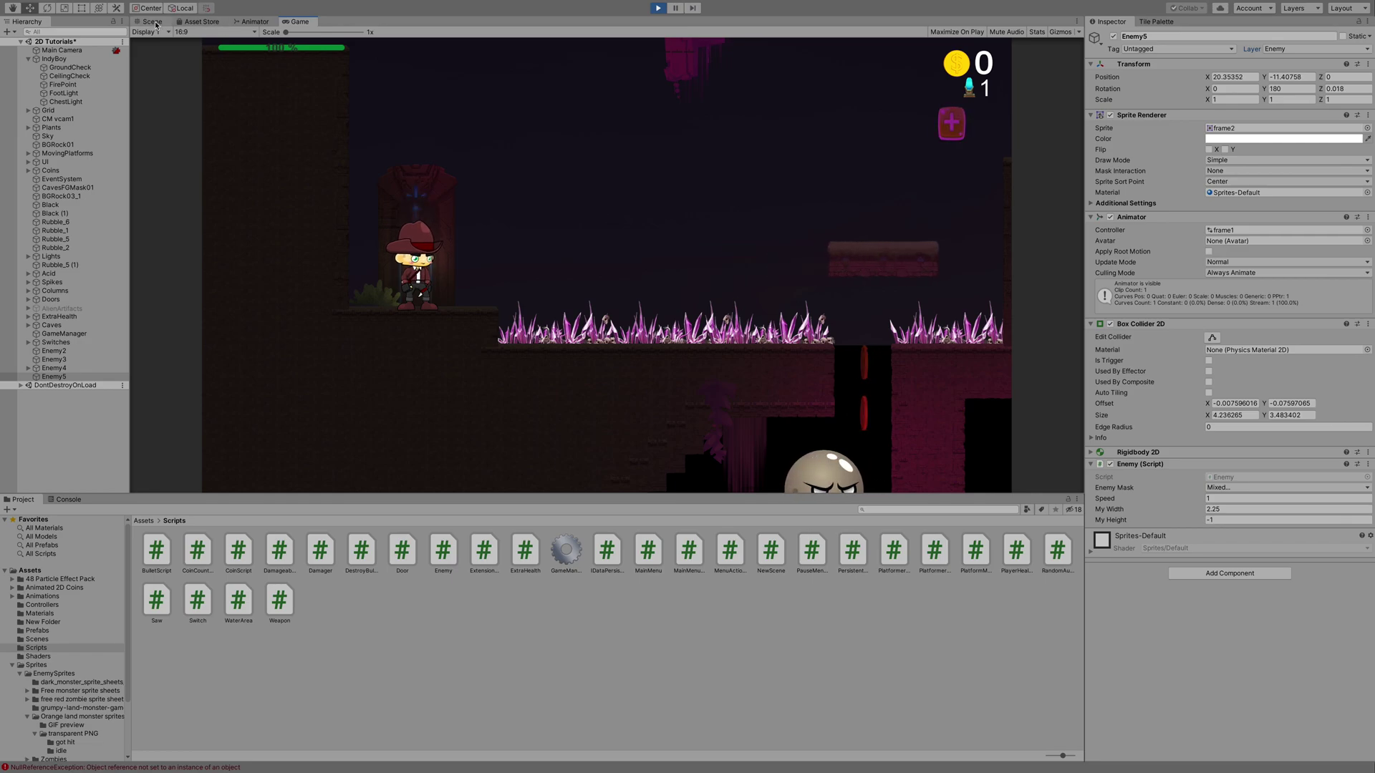
pyautogui.hotkey('ctrl', '1')
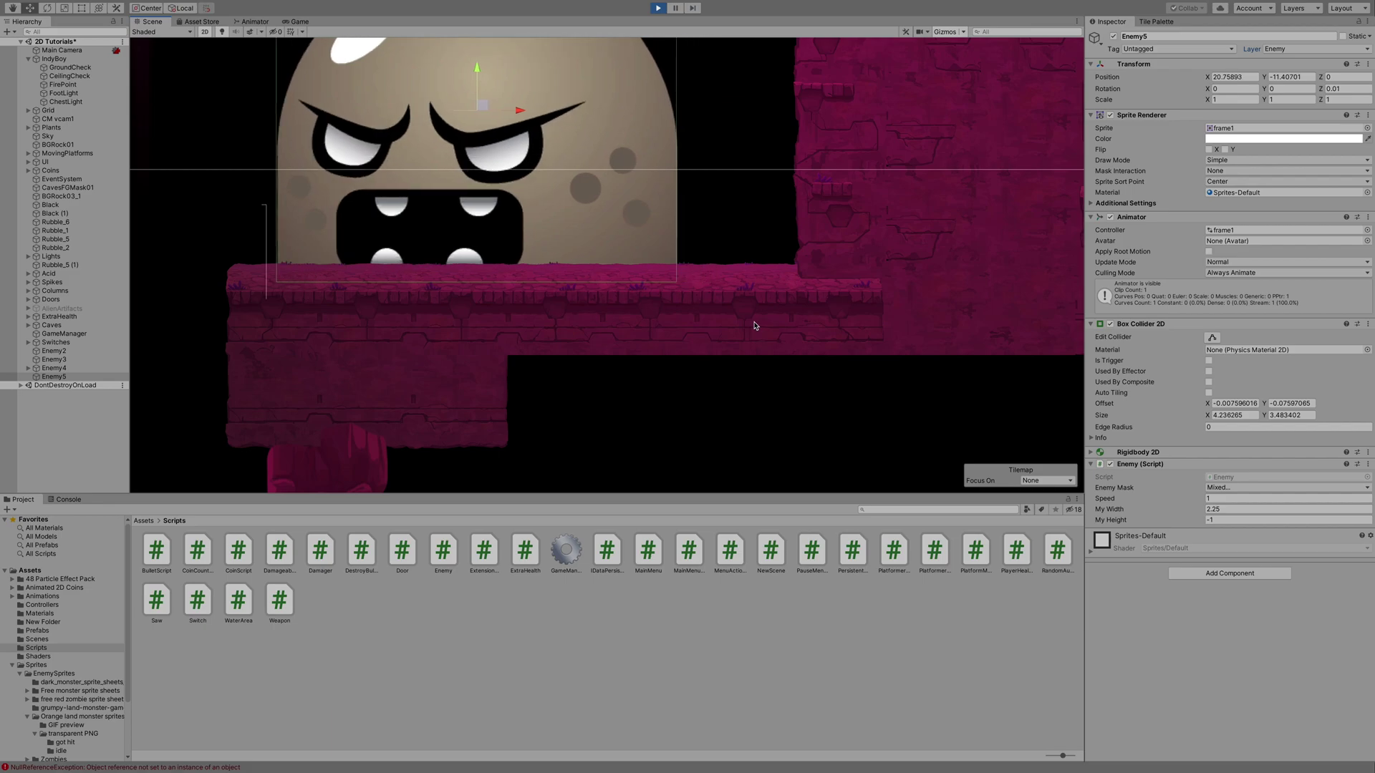
# - Stop Play mode, which reverts Enemy5's runtime changes
pyautogui.click(657, 8)
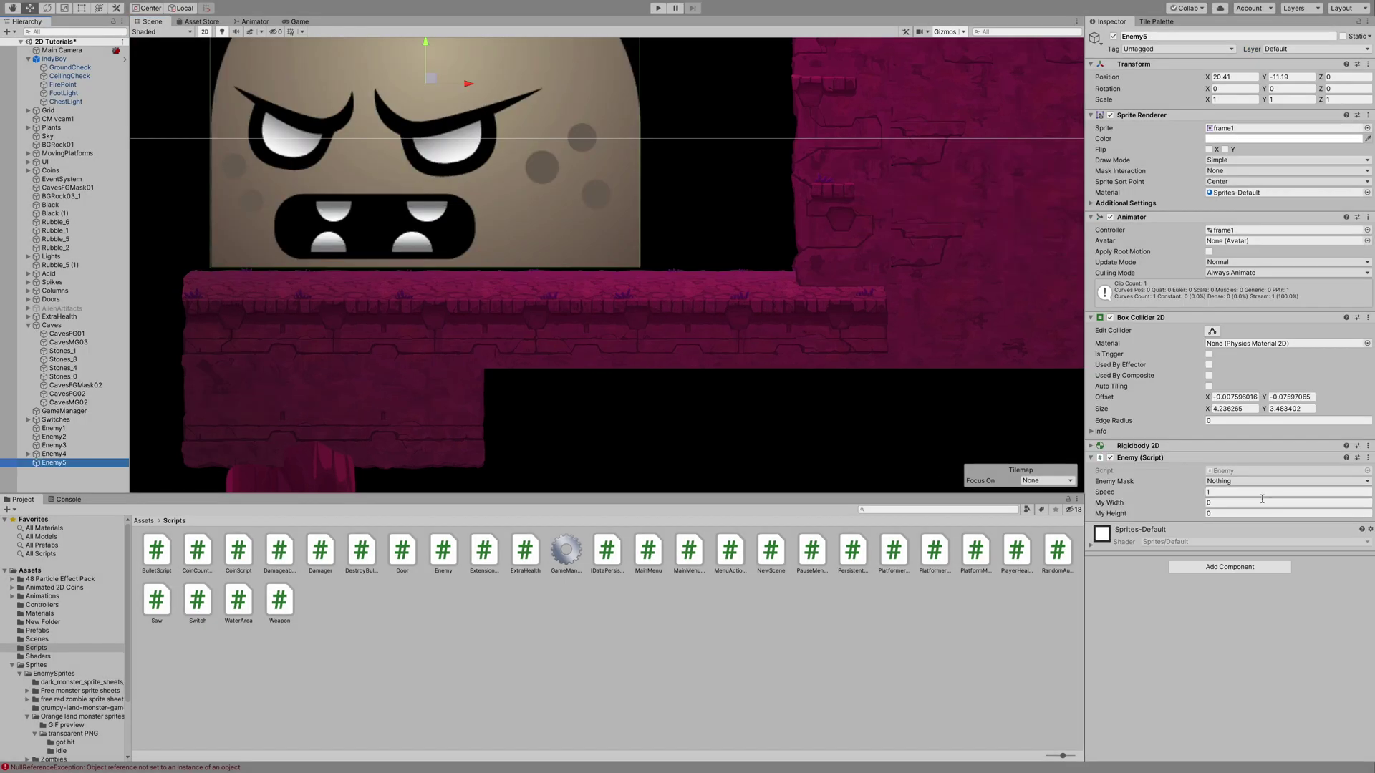
# - Re-enter Enemy5's My Width 2.25 and My Height -1
pyautogui.click(1170, 501)
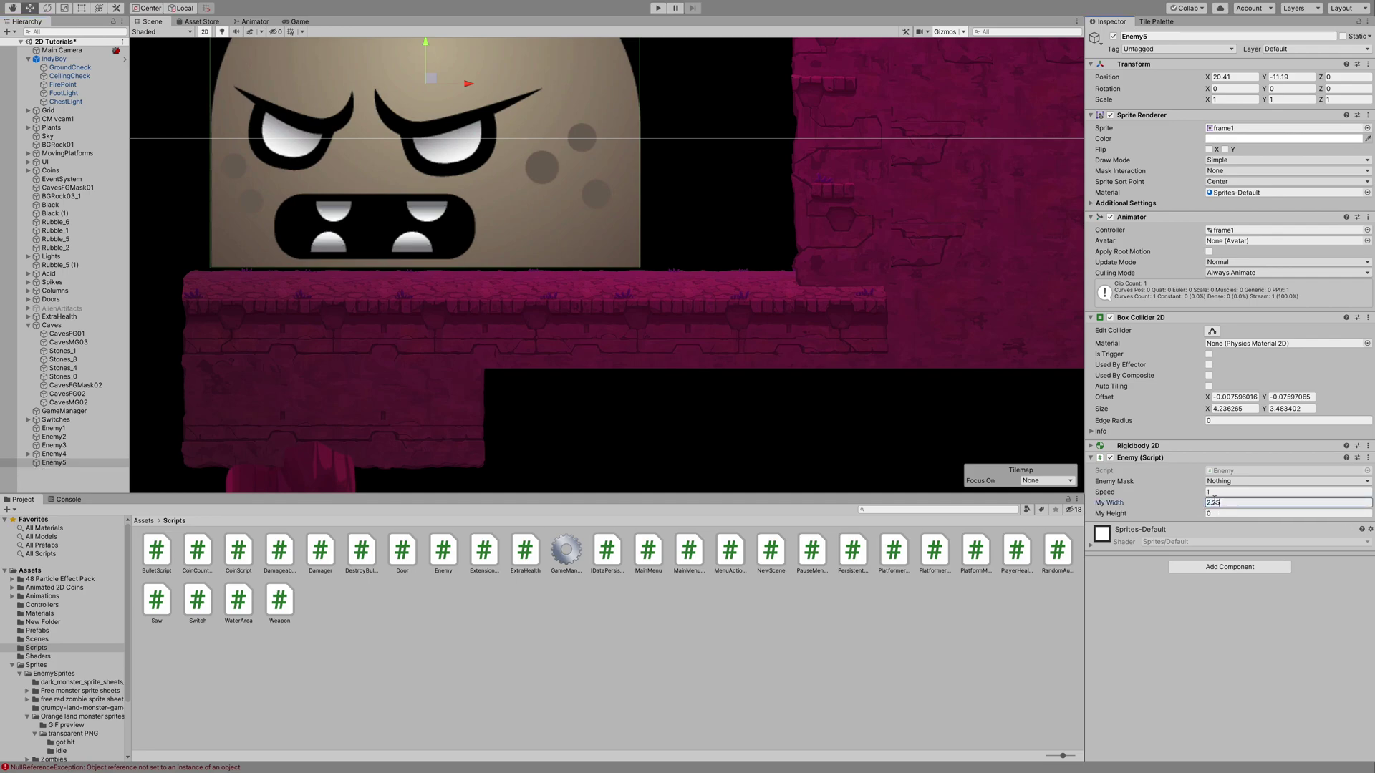
pyautogui.click(1189, 513)
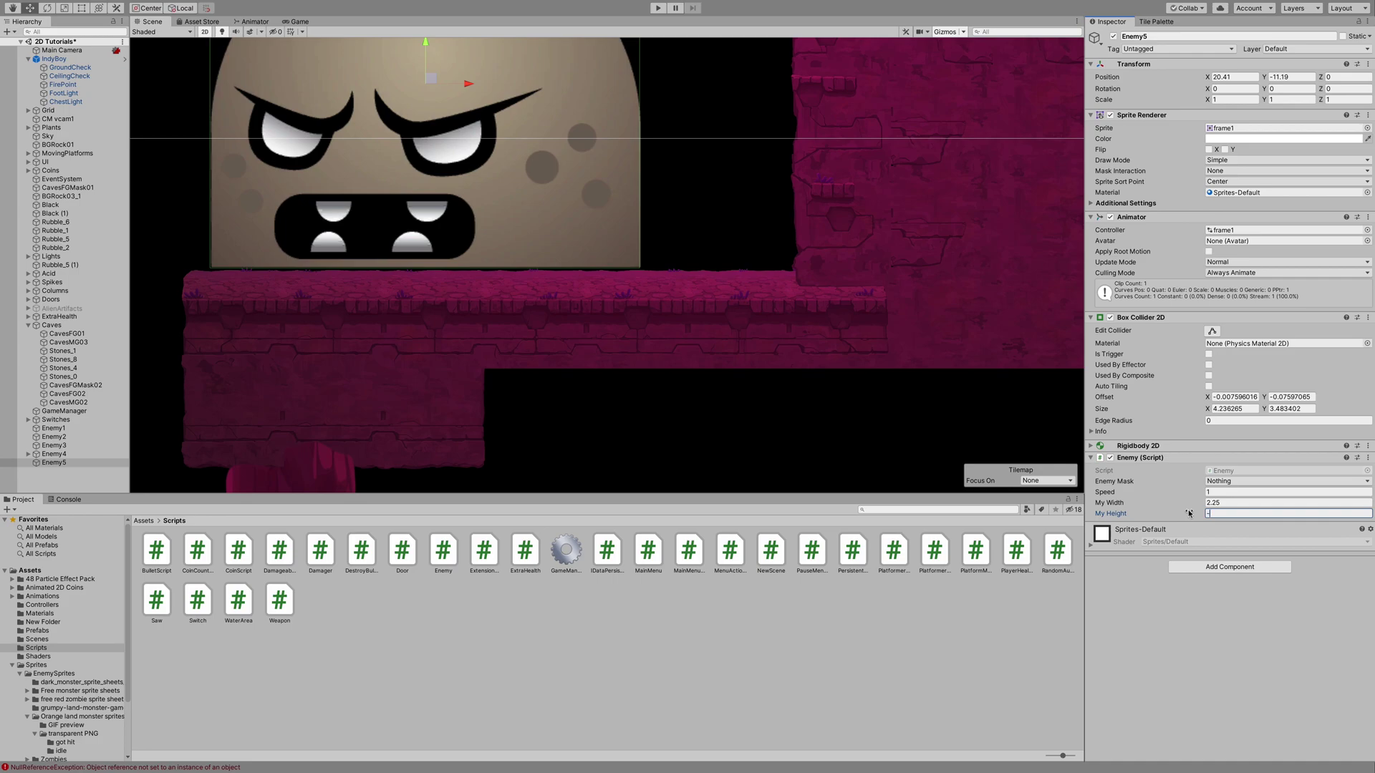
pyautogui.click(1123, 621)
# - Tick Platform and Enemy in the Enemy Mask and set Enemy5's layer to Enemy
pyautogui.click(1256, 480)
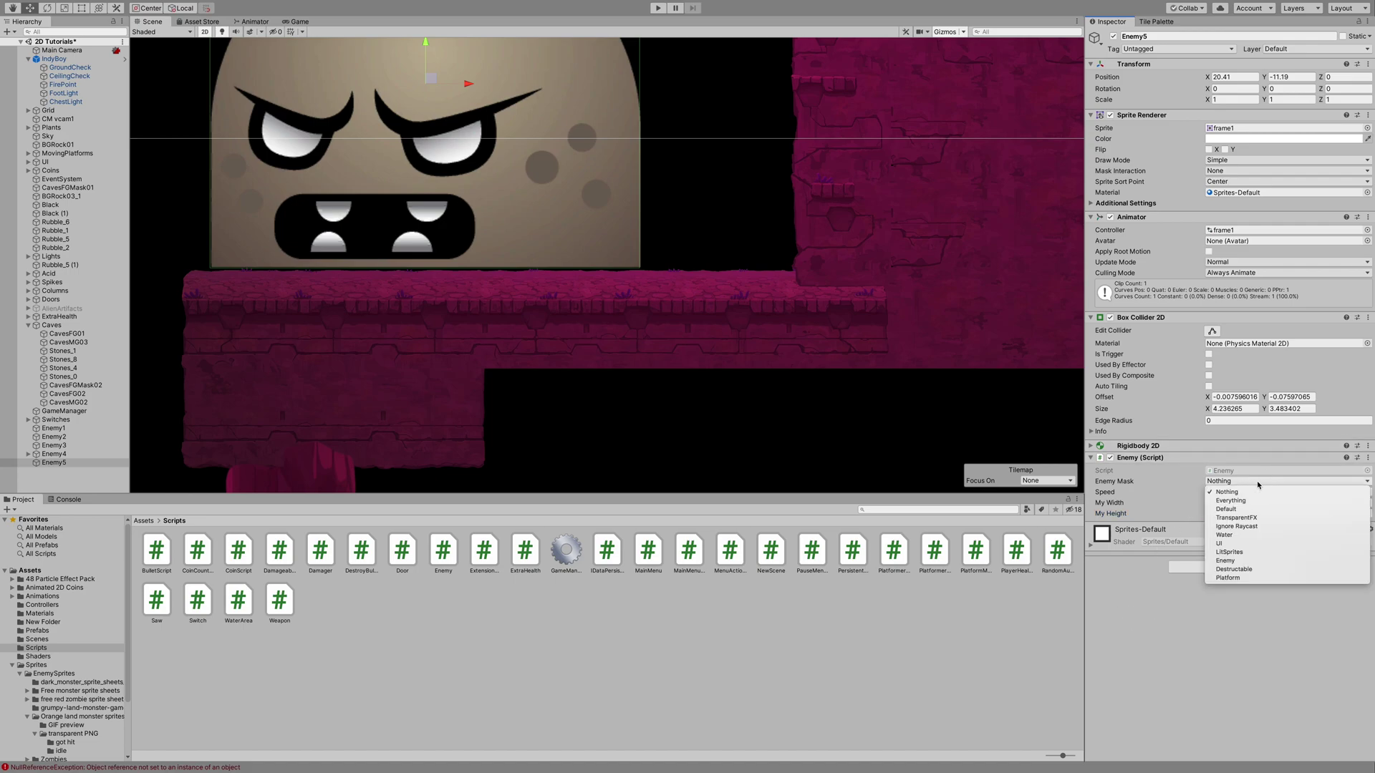
pyautogui.click(1241, 578)
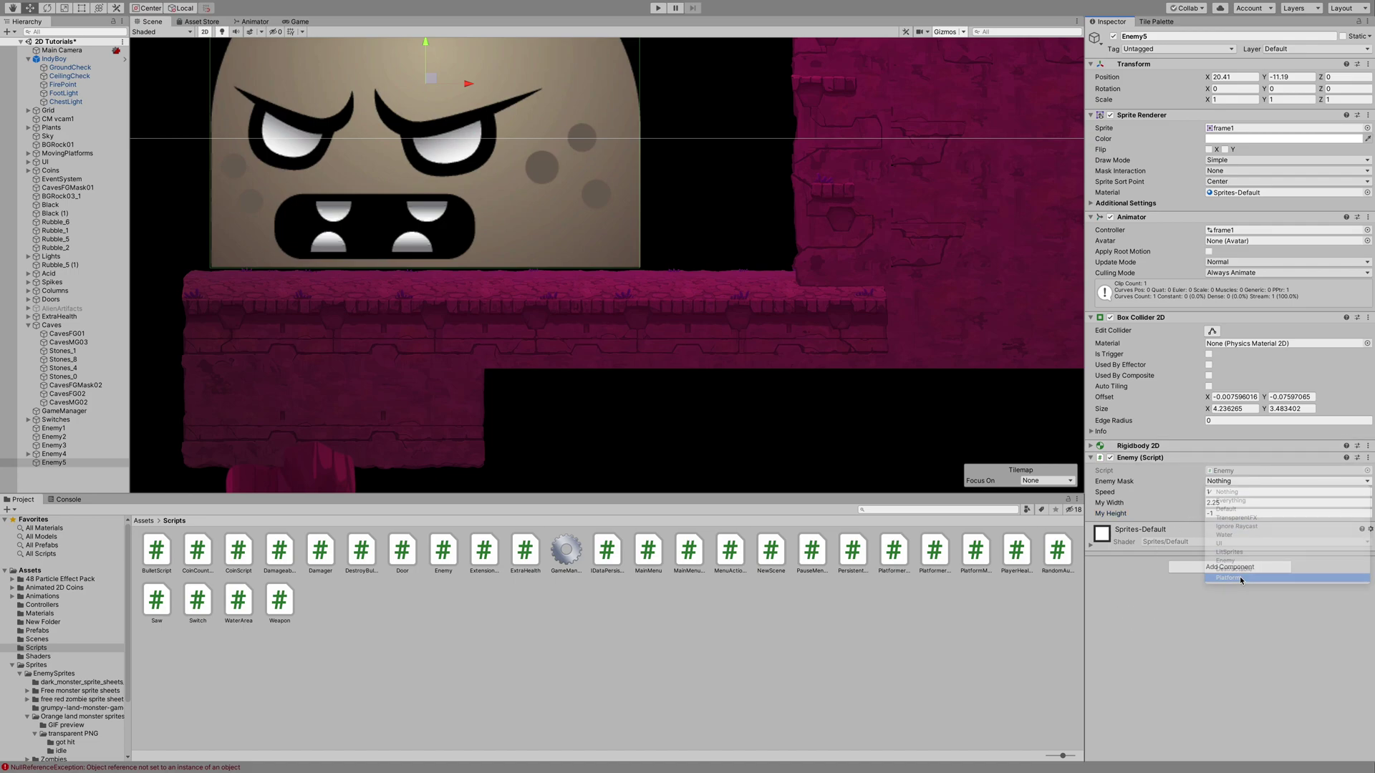
pyautogui.click(1246, 483)
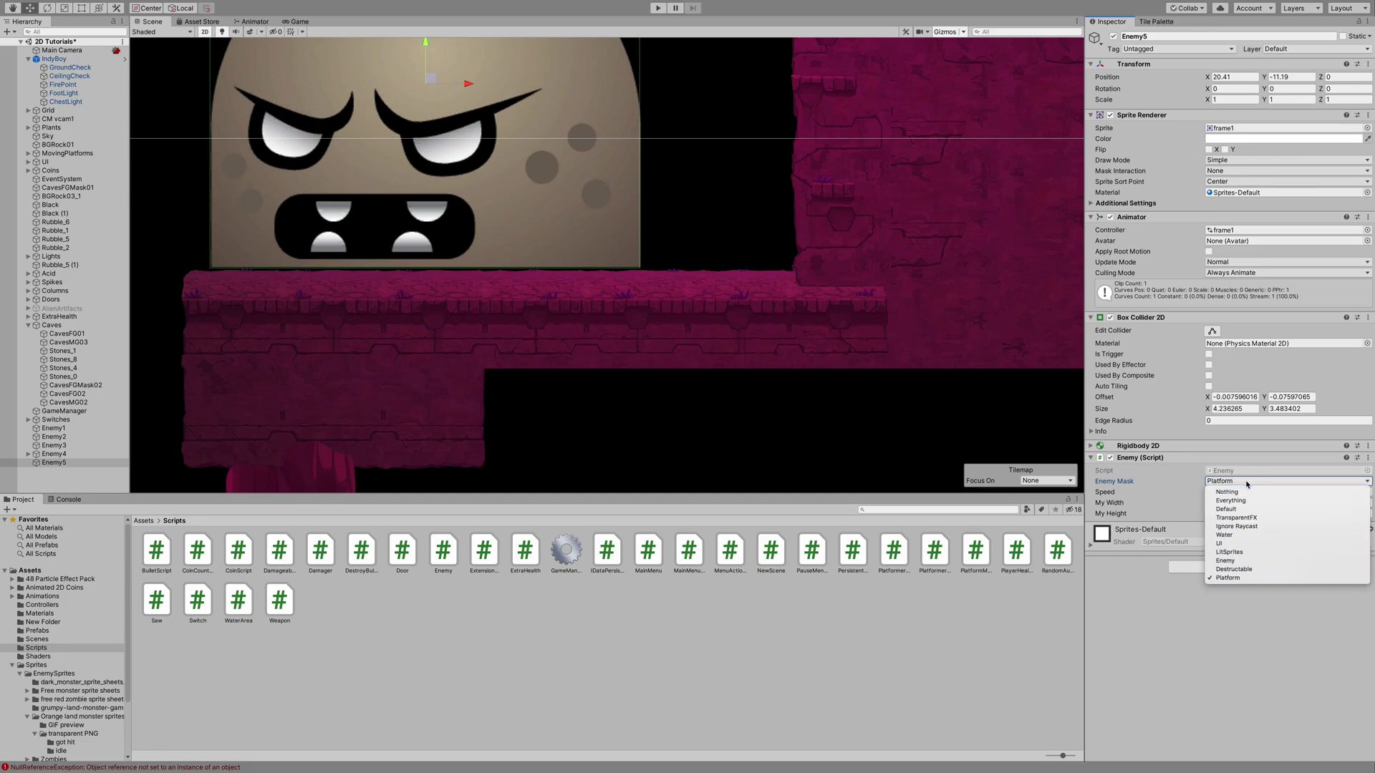
pyautogui.click(1243, 562)
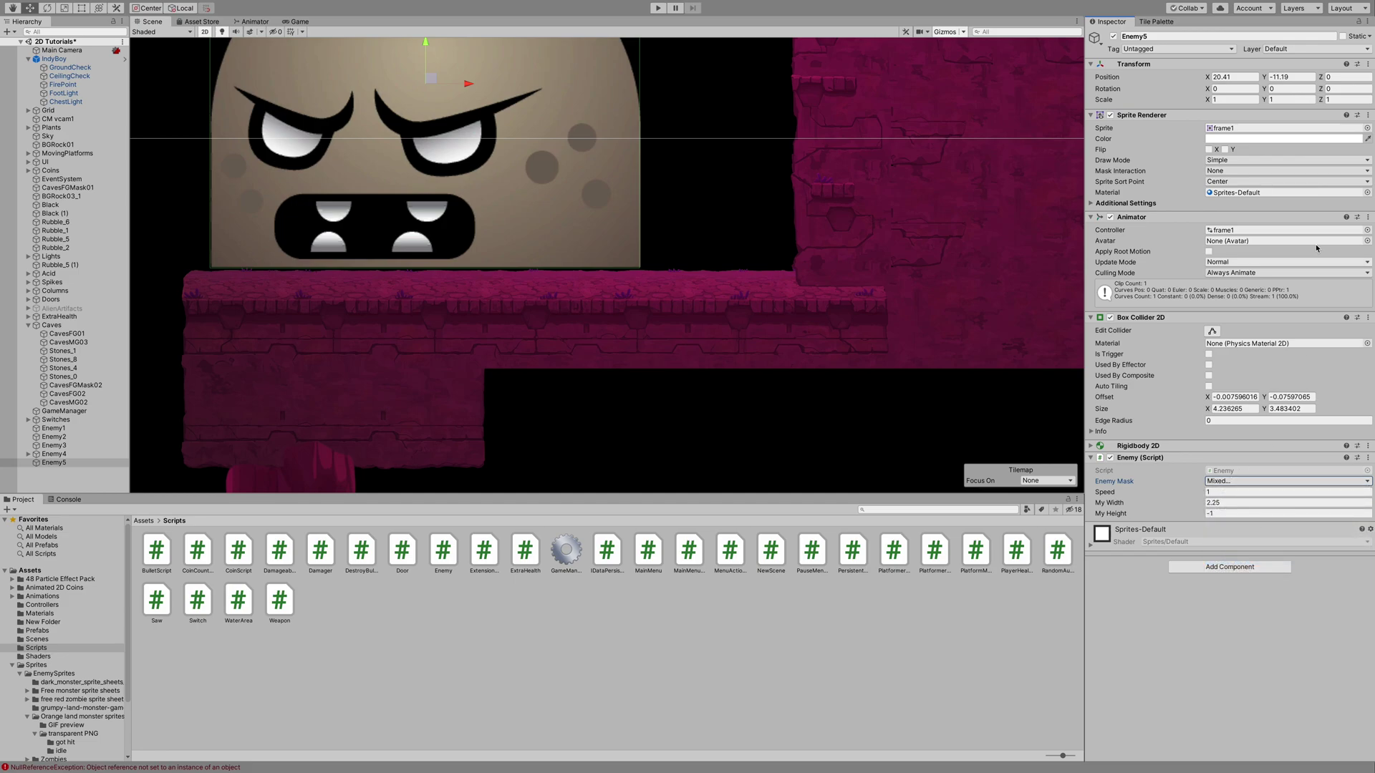
pyautogui.click(1319, 49)
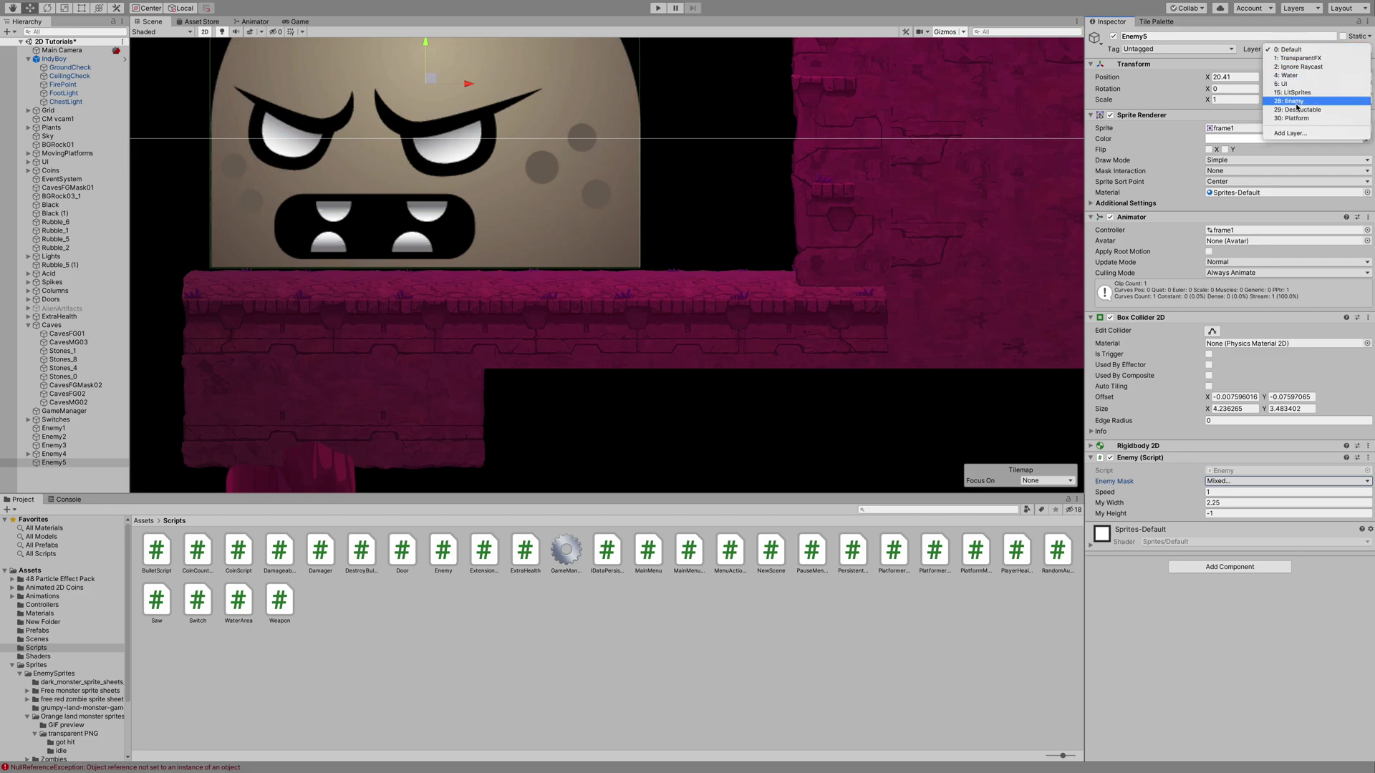
pyautogui.click(1299, 104)
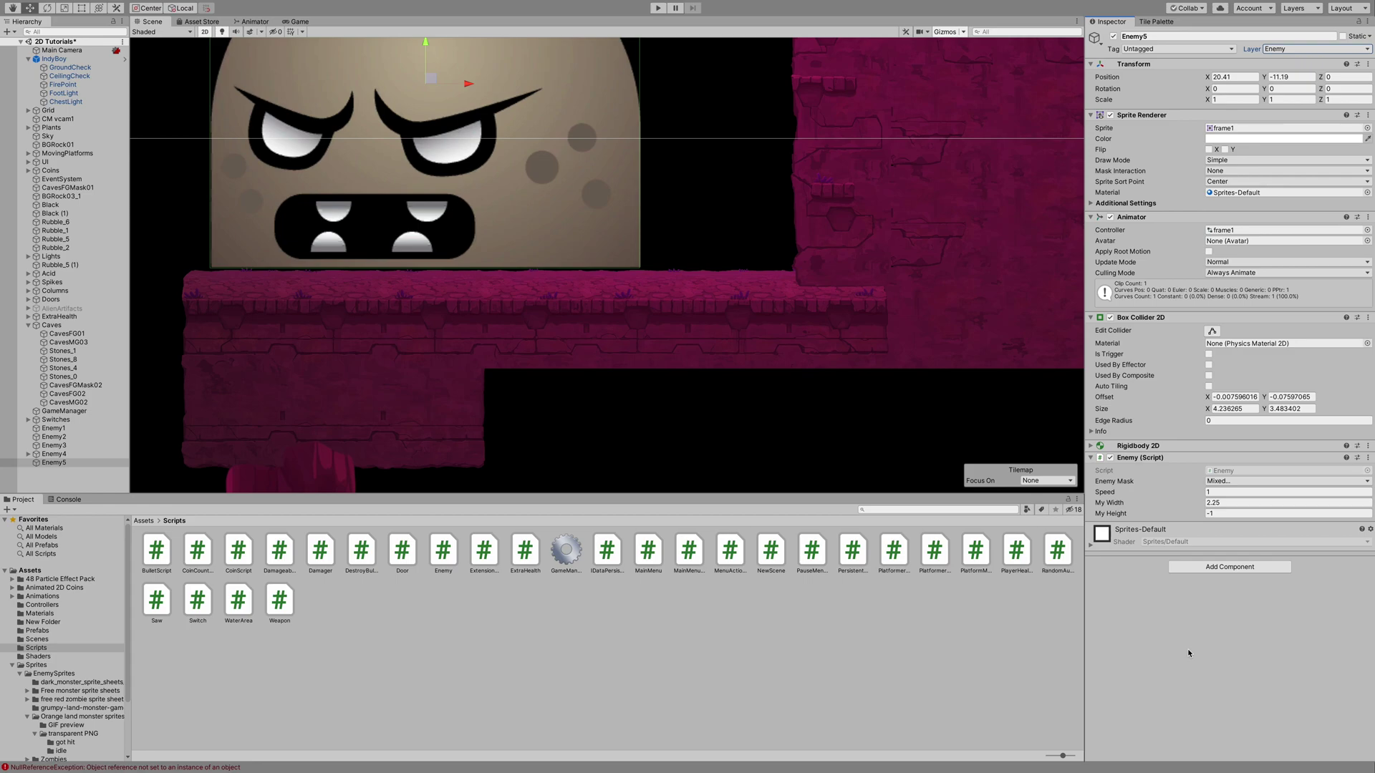
# - Play-test the restored Enemy5 by moving the player right past it, then stop
pyautogui.click(657, 8)
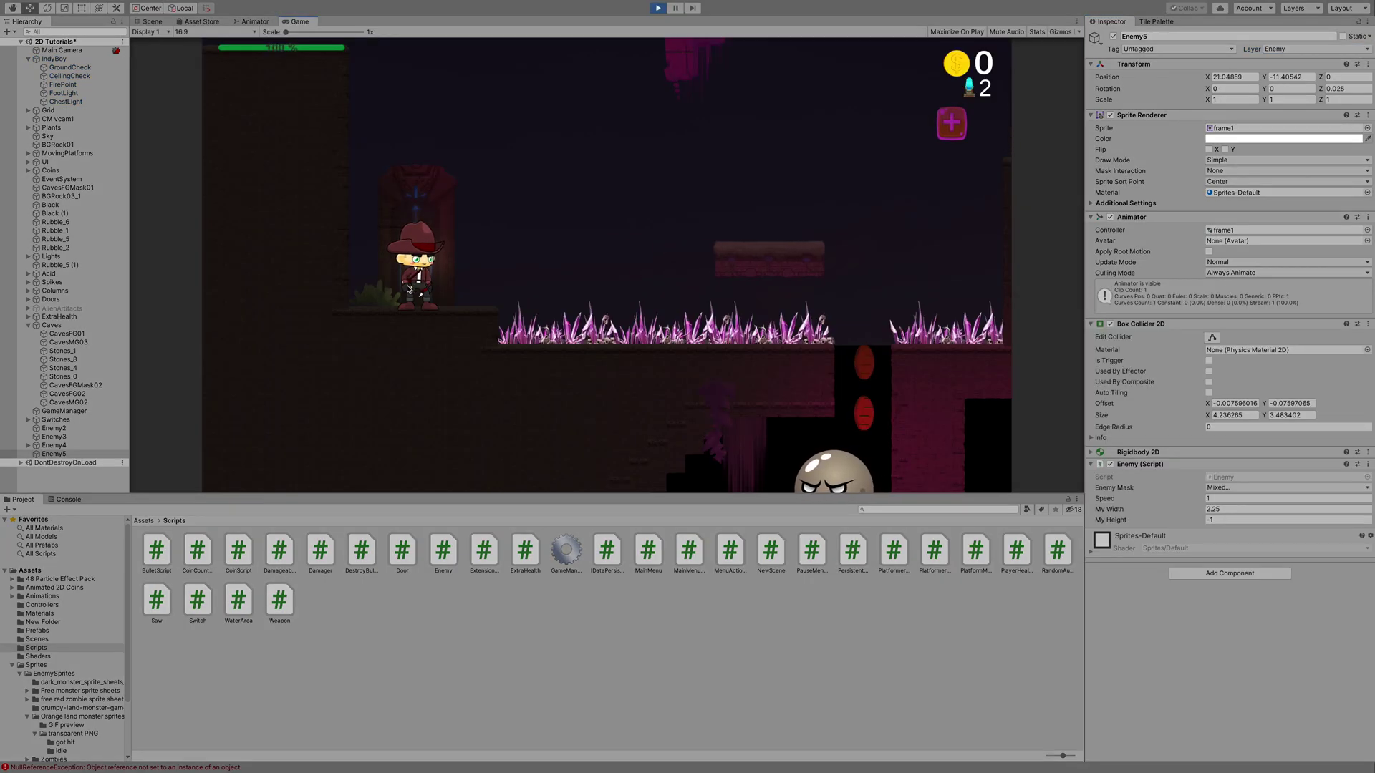
pyautogui.press('Right')
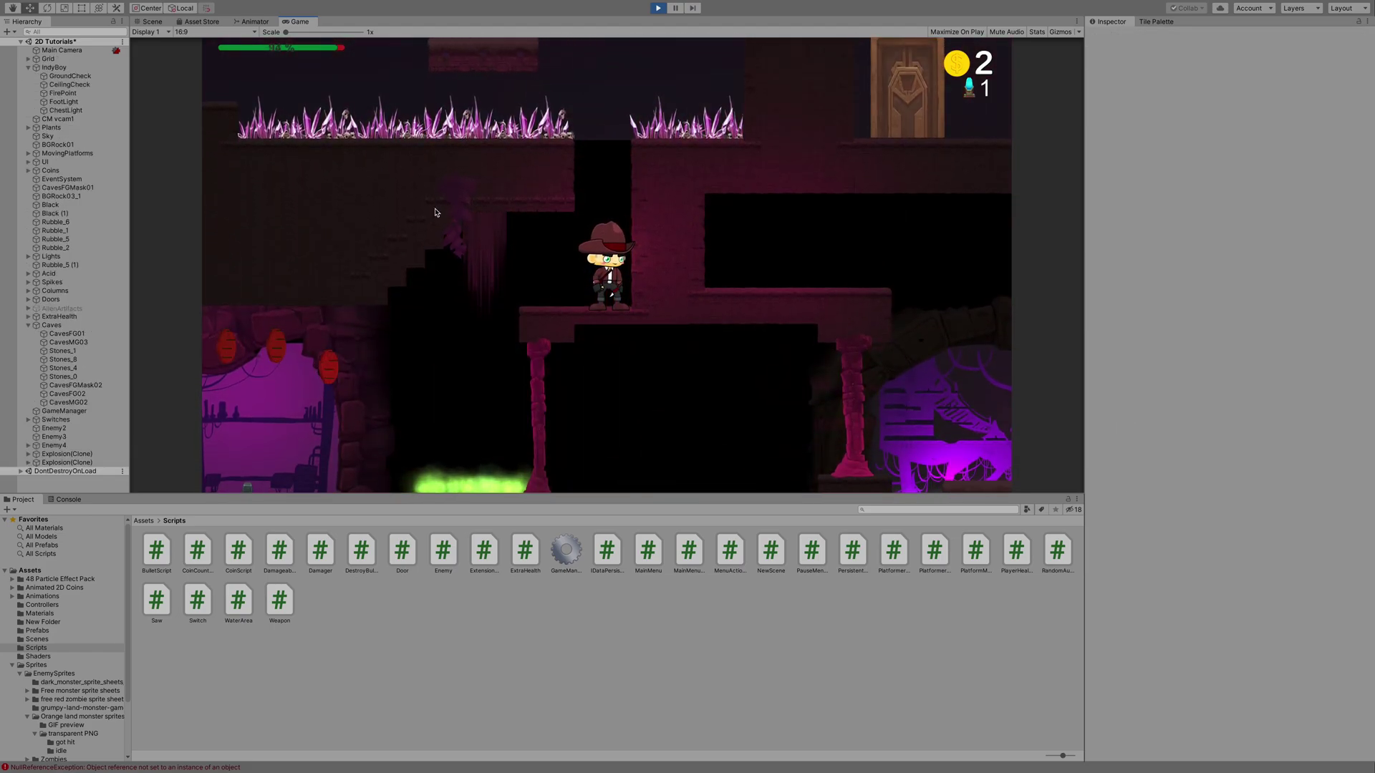
pyautogui.click(659, 10)
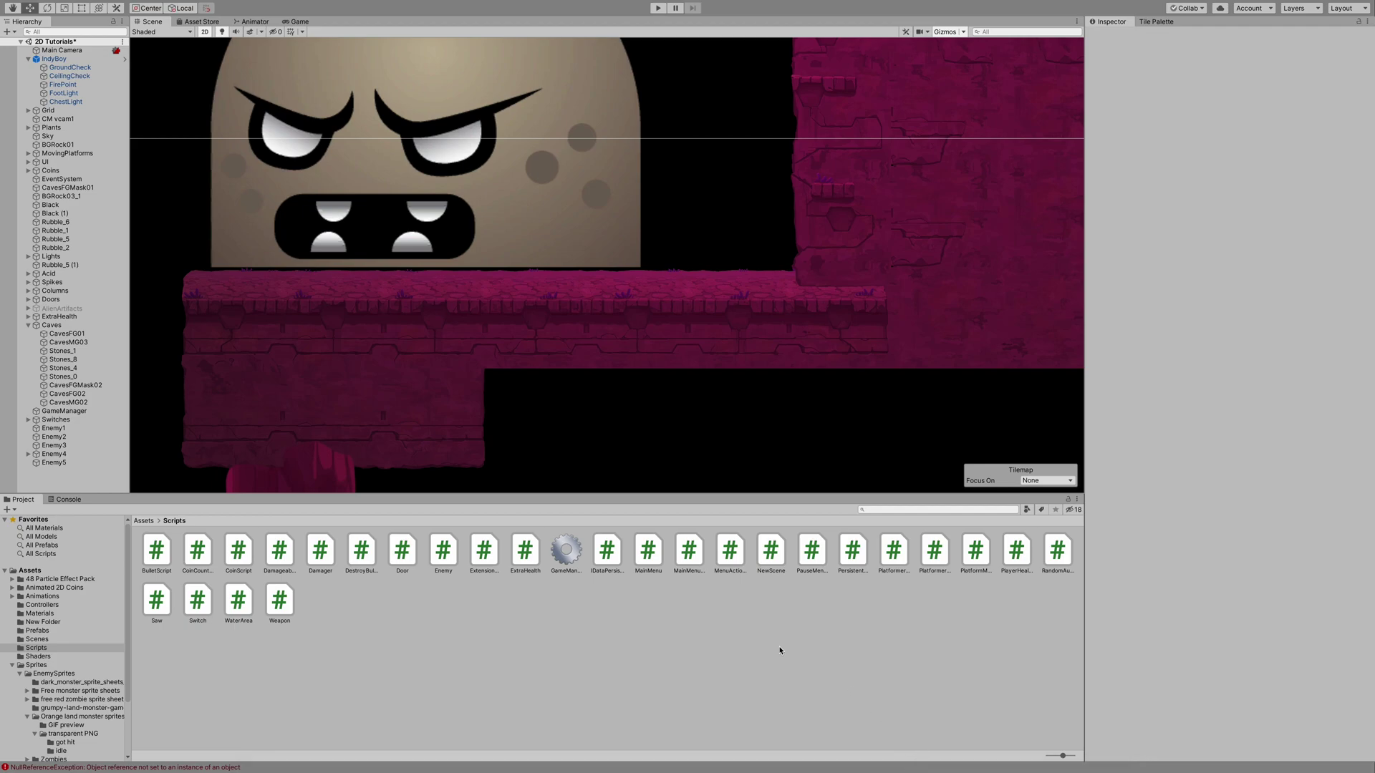
pyautogui.scroll(-10, 562, 359)
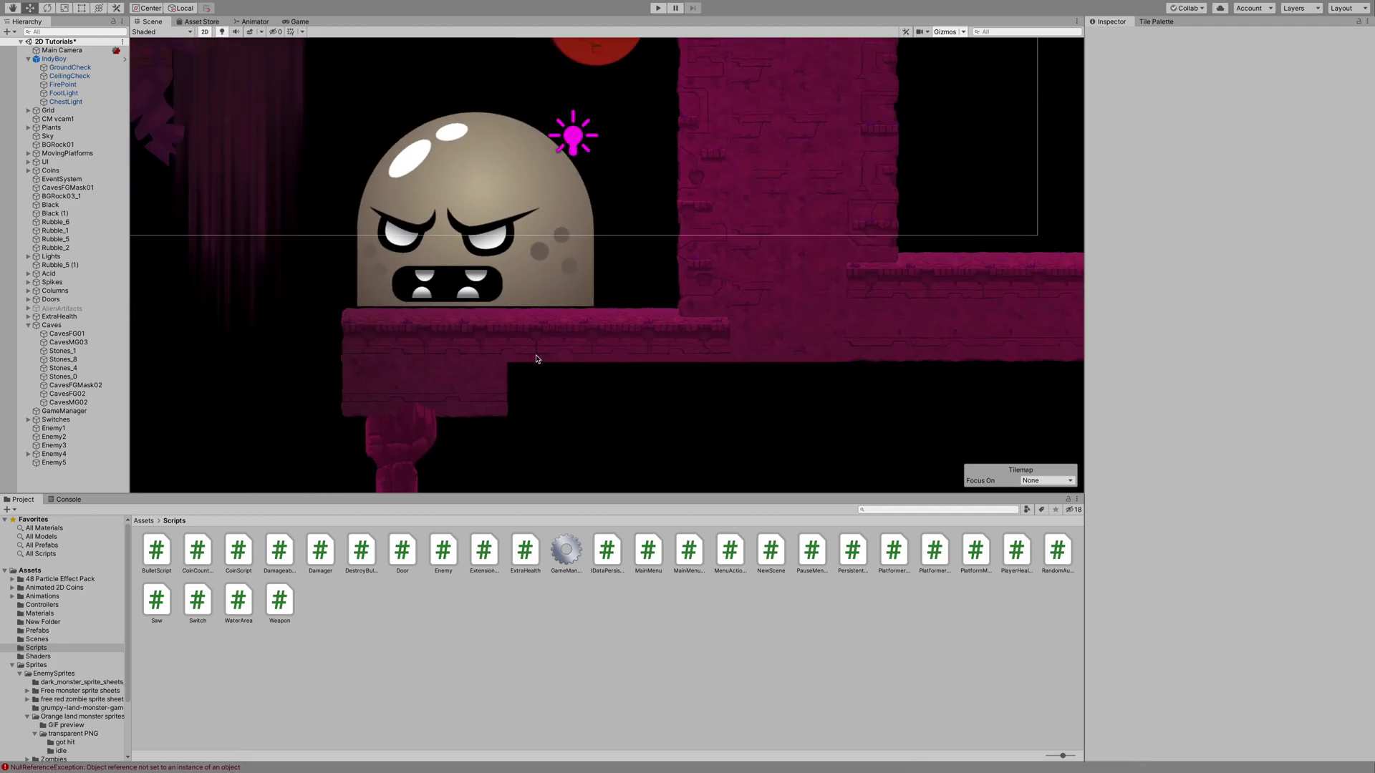
pyautogui.scroll(-3, 537, 359)
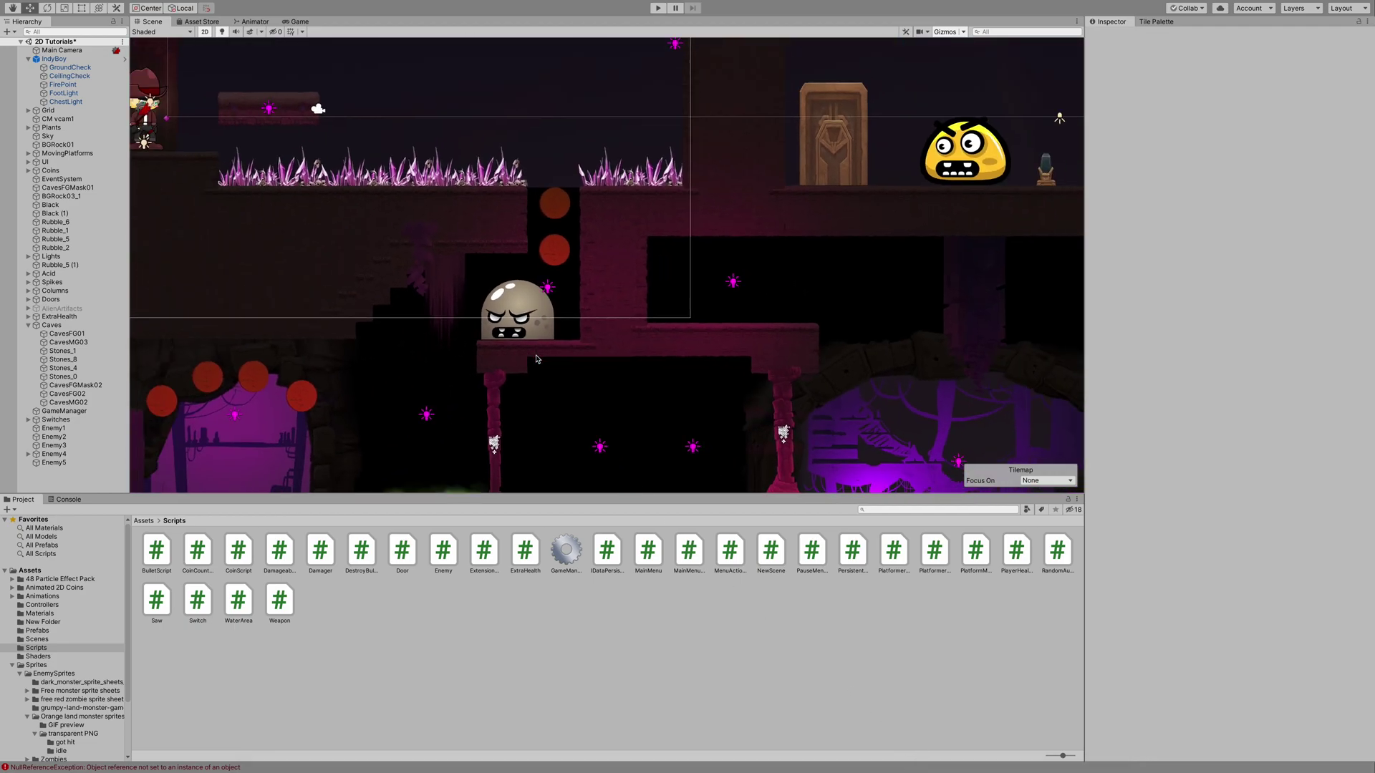
pyautogui.scroll(-3, 537, 358)
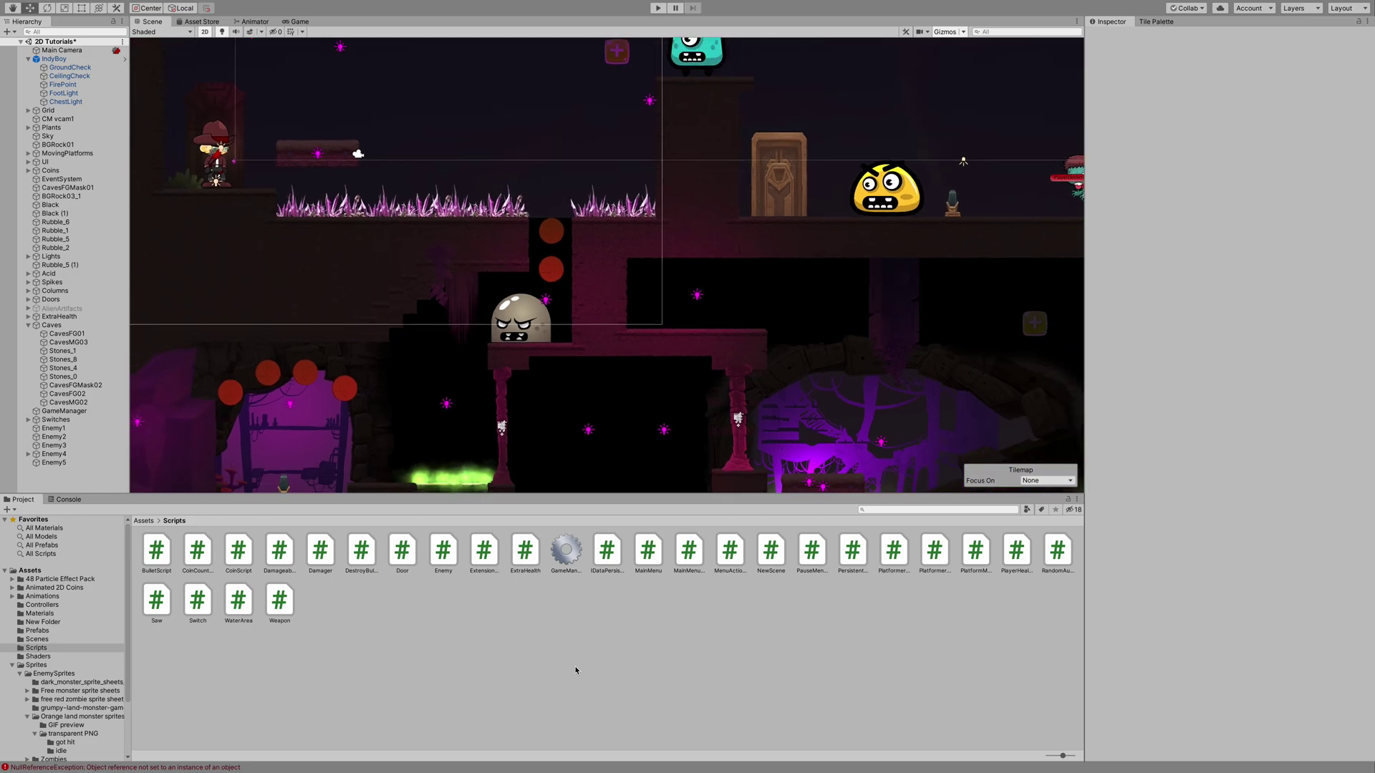
# - Open IndyBoy's PlayerHealth script in the code editor to review OnCollisionEnter2D
pyautogui.click(63, 60)
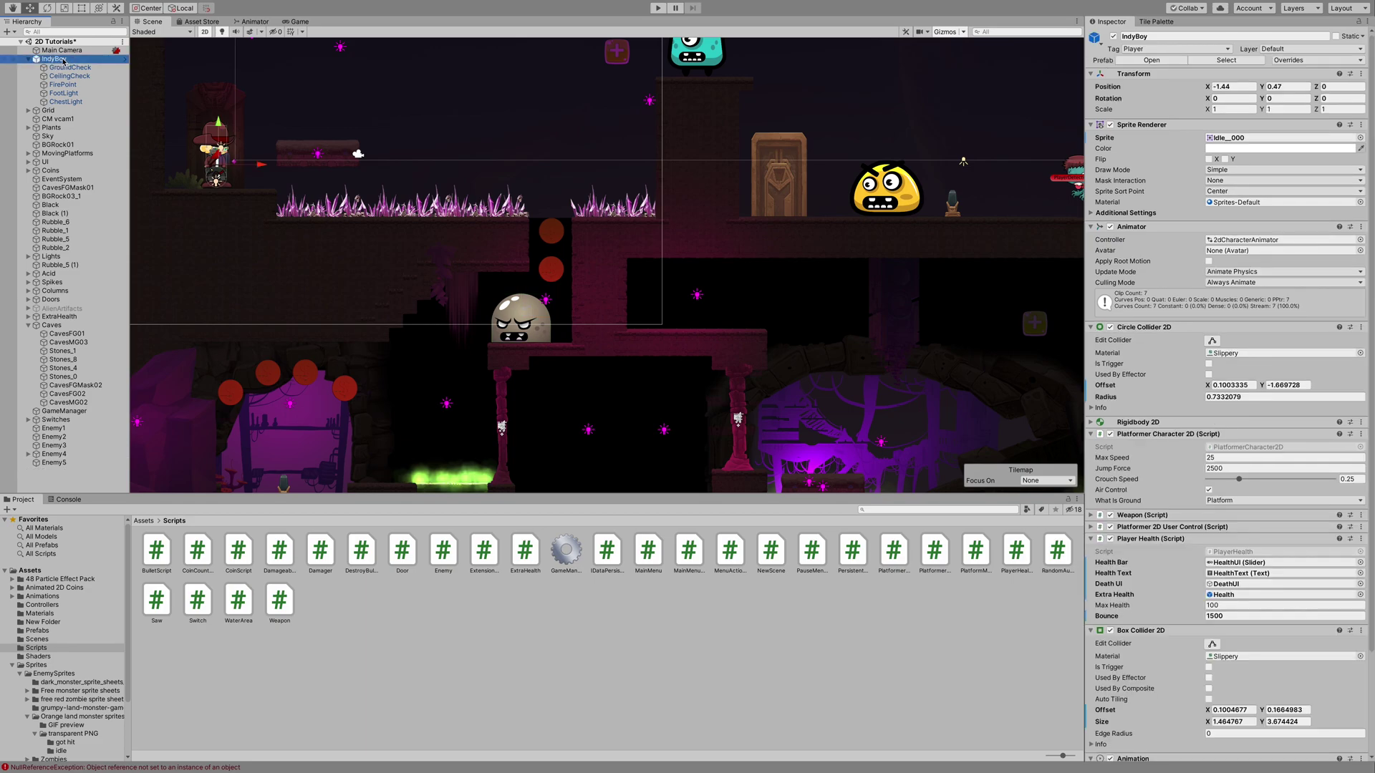
pyautogui.scroll(-2, 1171, 551)
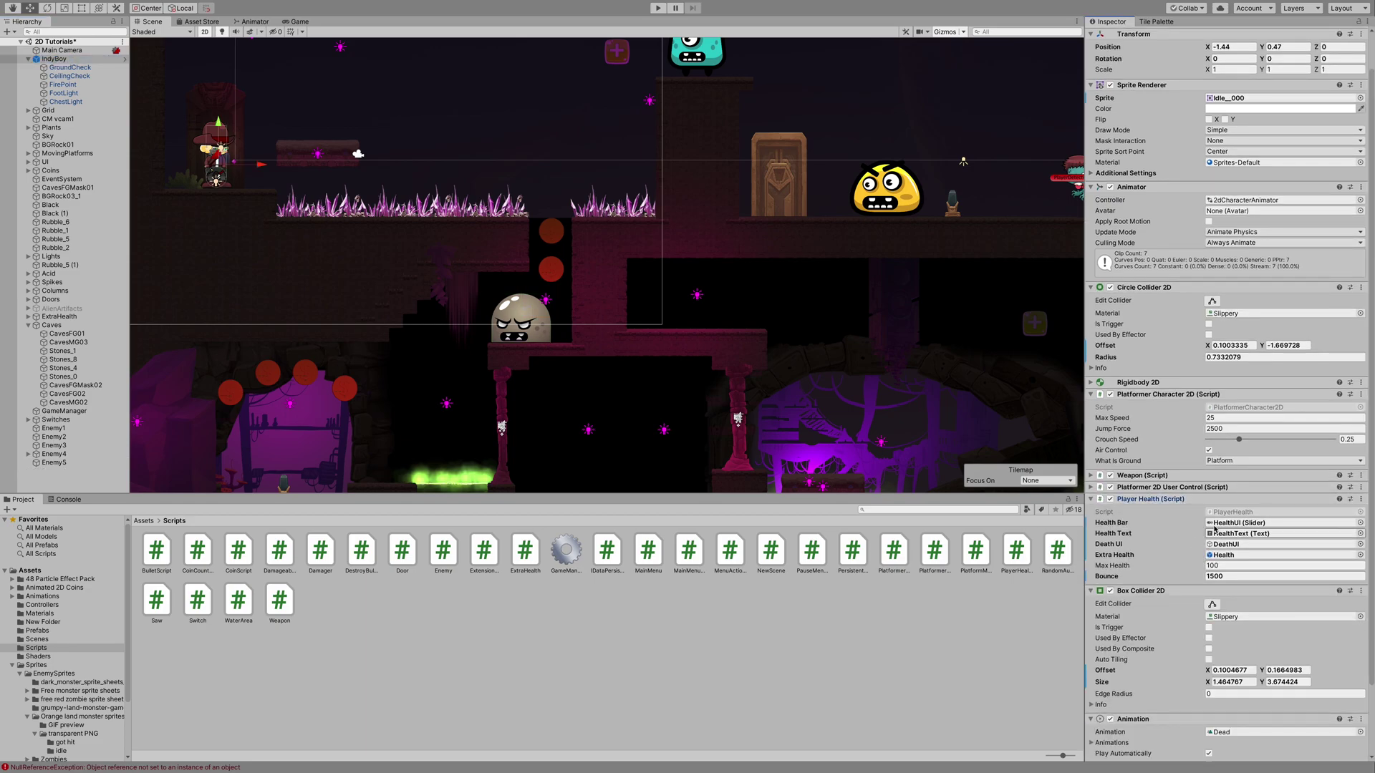
pyautogui.click(1361, 499)
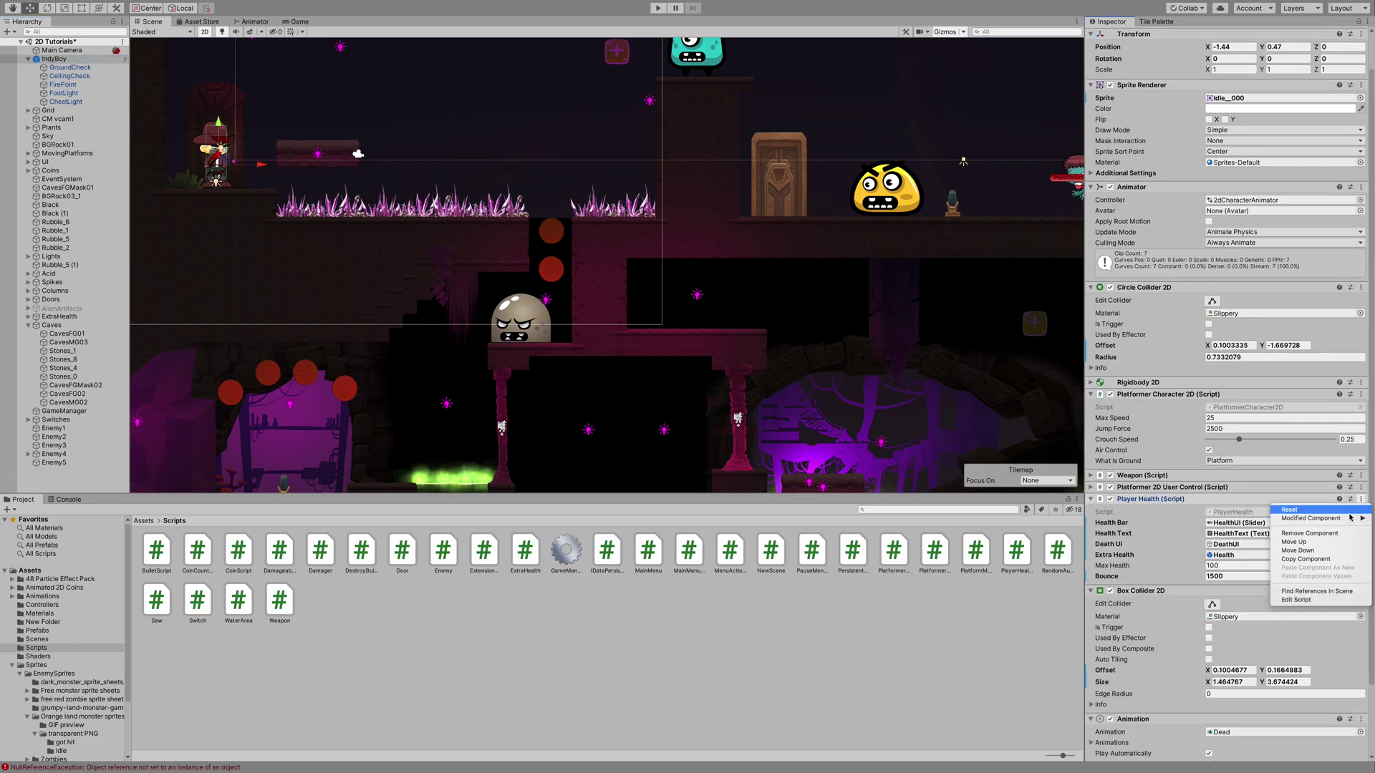
pyautogui.click(1296, 600)
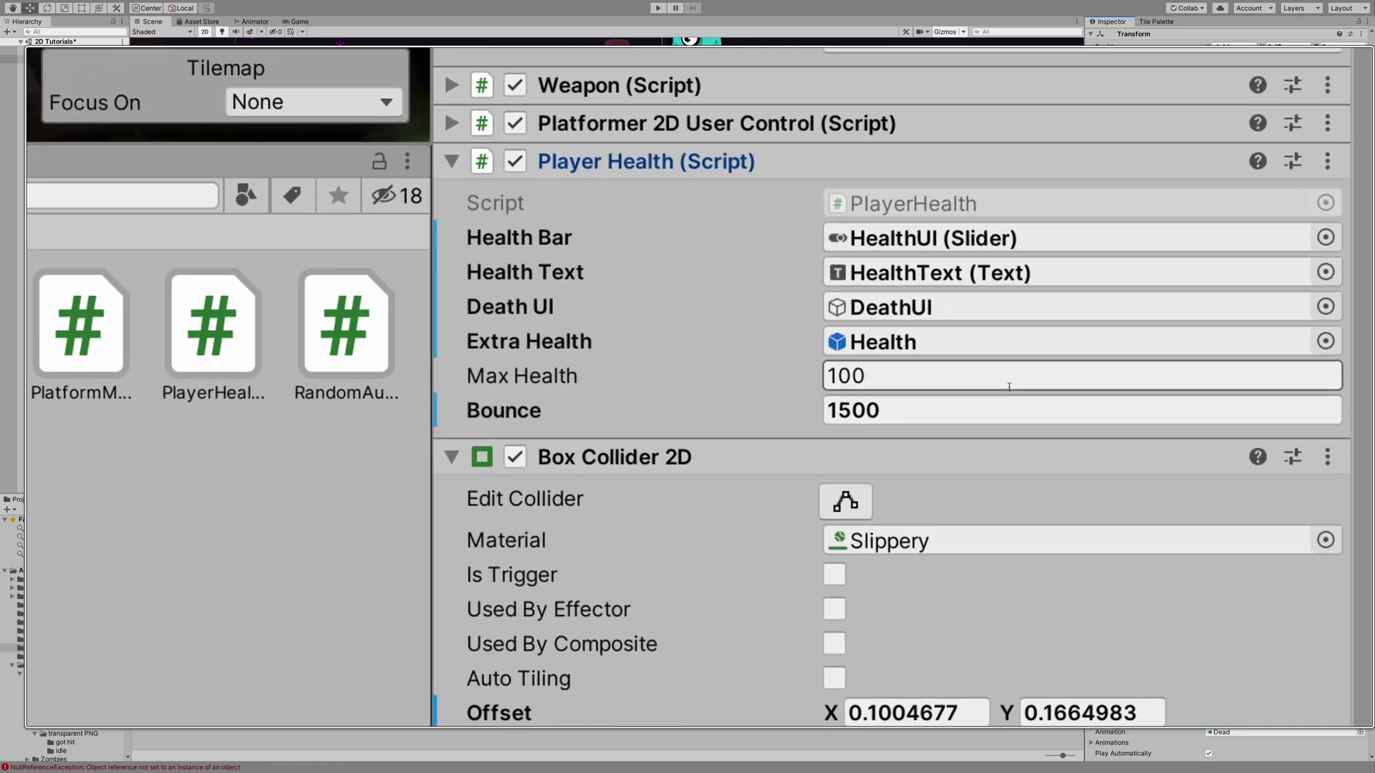
# - Change IndyBoy's Bounce to 0, then playtest jumping over the spikes onto the teal monster
pyautogui.click(784, 411)
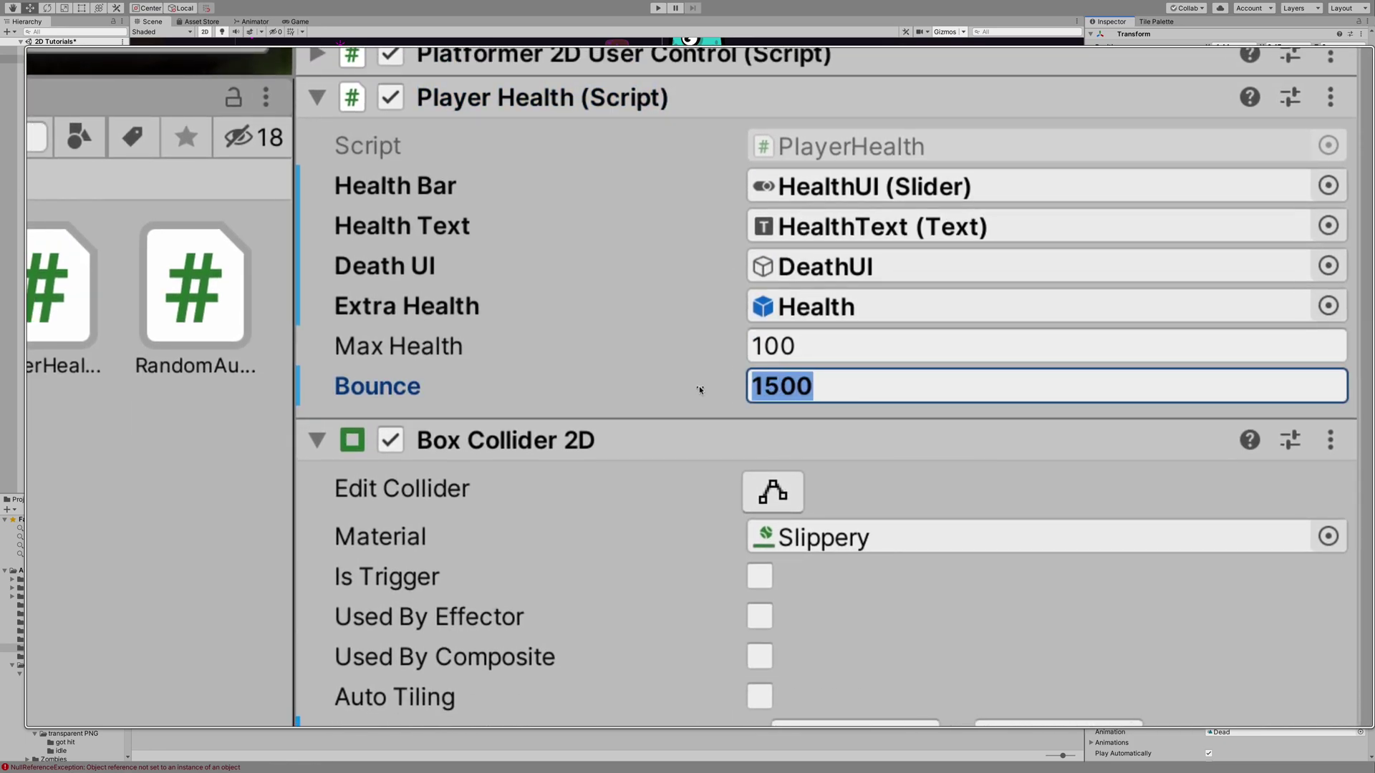
pyautogui.write('0')
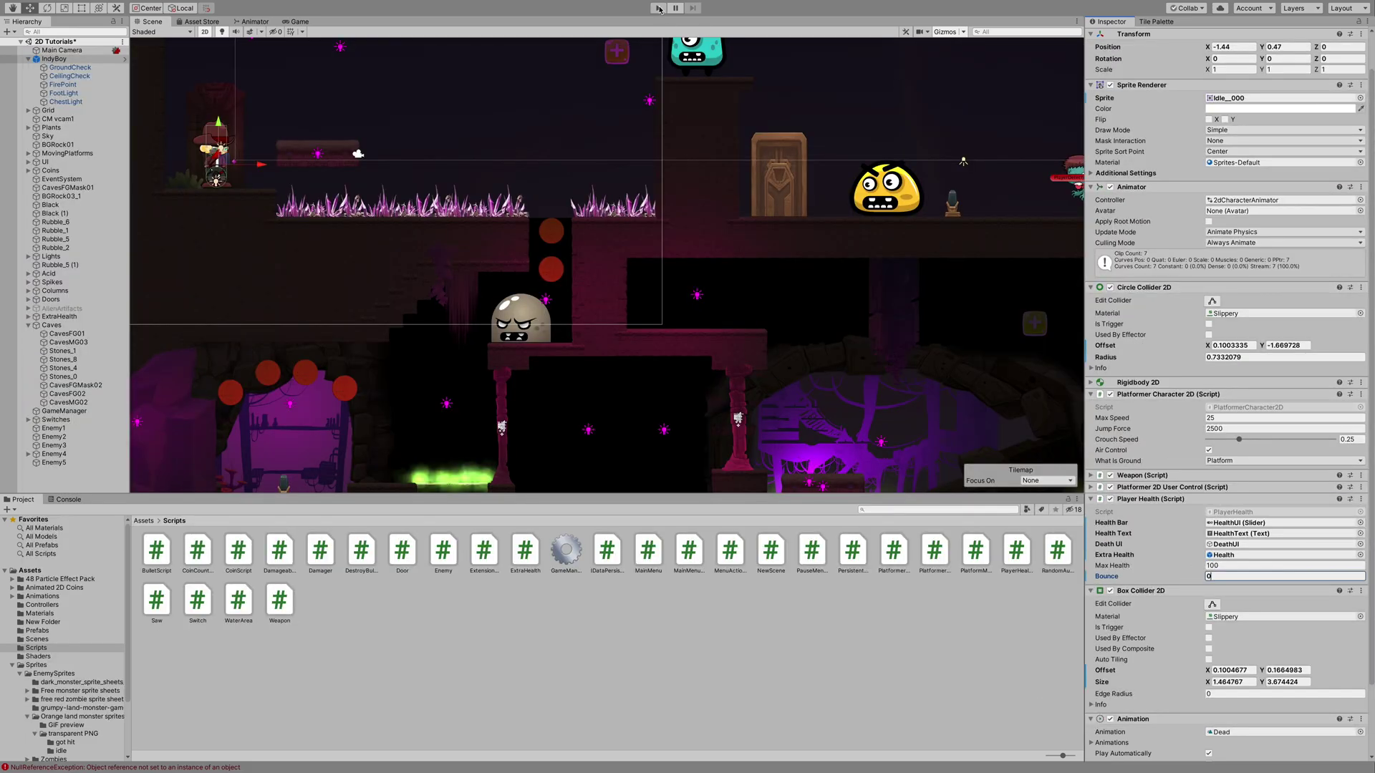
pyautogui.click(659, 8)
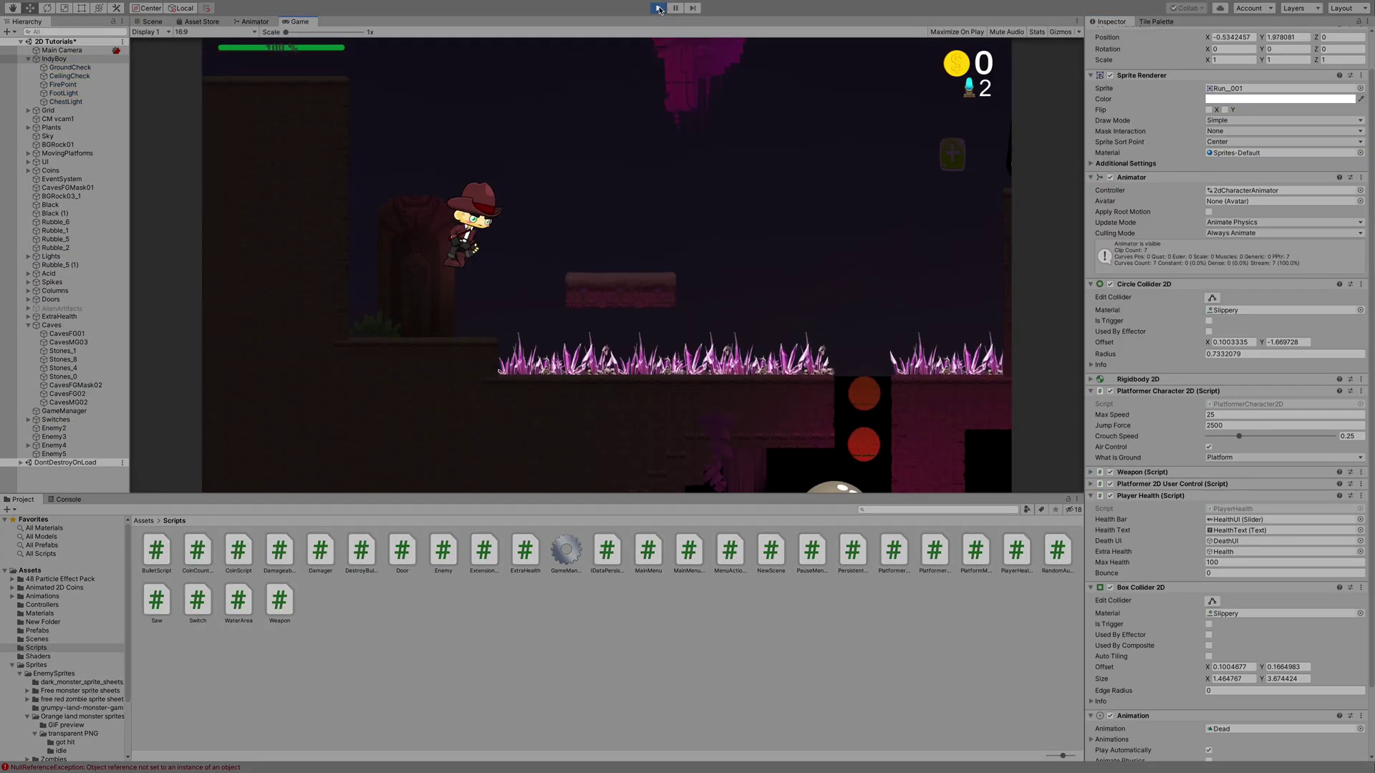
pyautogui.press('Right')
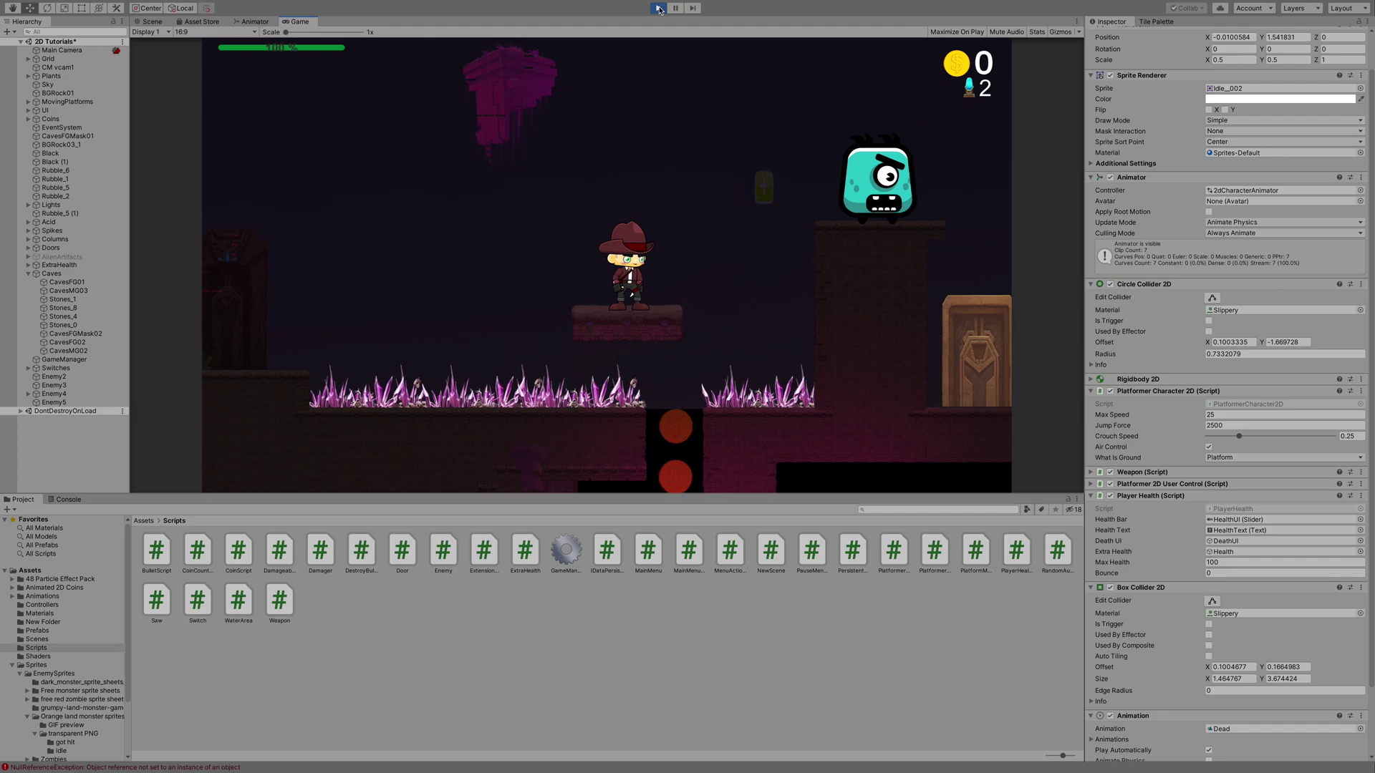
pyautogui.press('space')
pyautogui.press('Right')
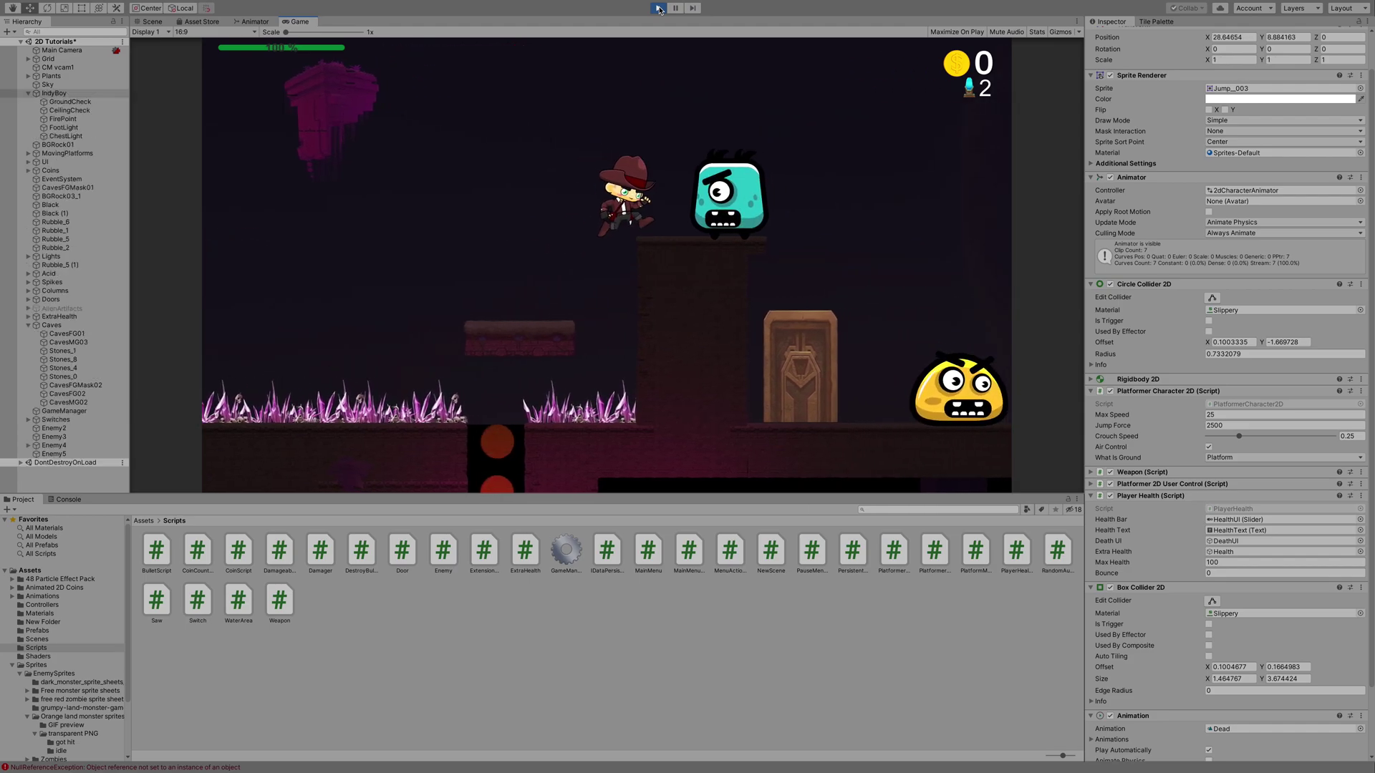
pyautogui.press('space')
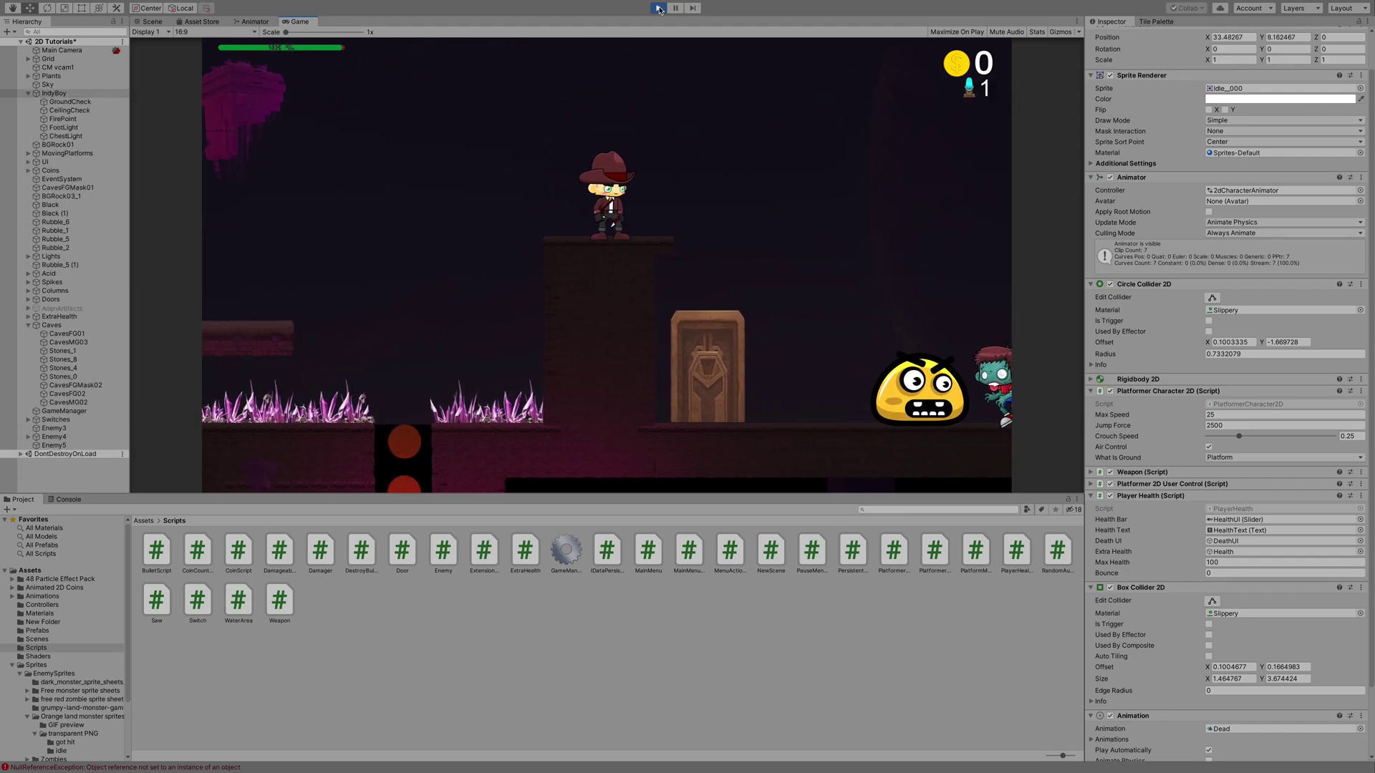
pyautogui.click(659, 8)
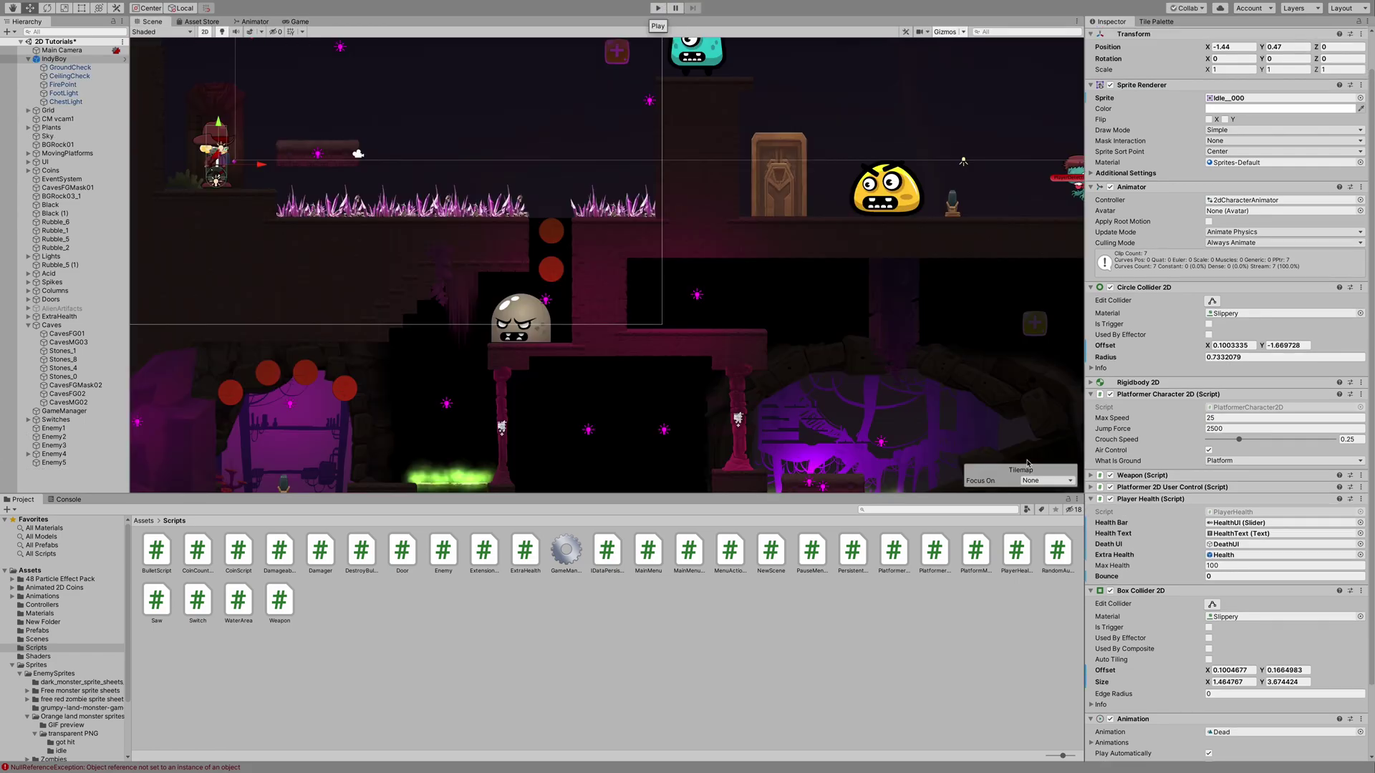
# - Restore IndyBoy's Bounce to 1500 and start a new playtest
pyautogui.click(1217, 576)
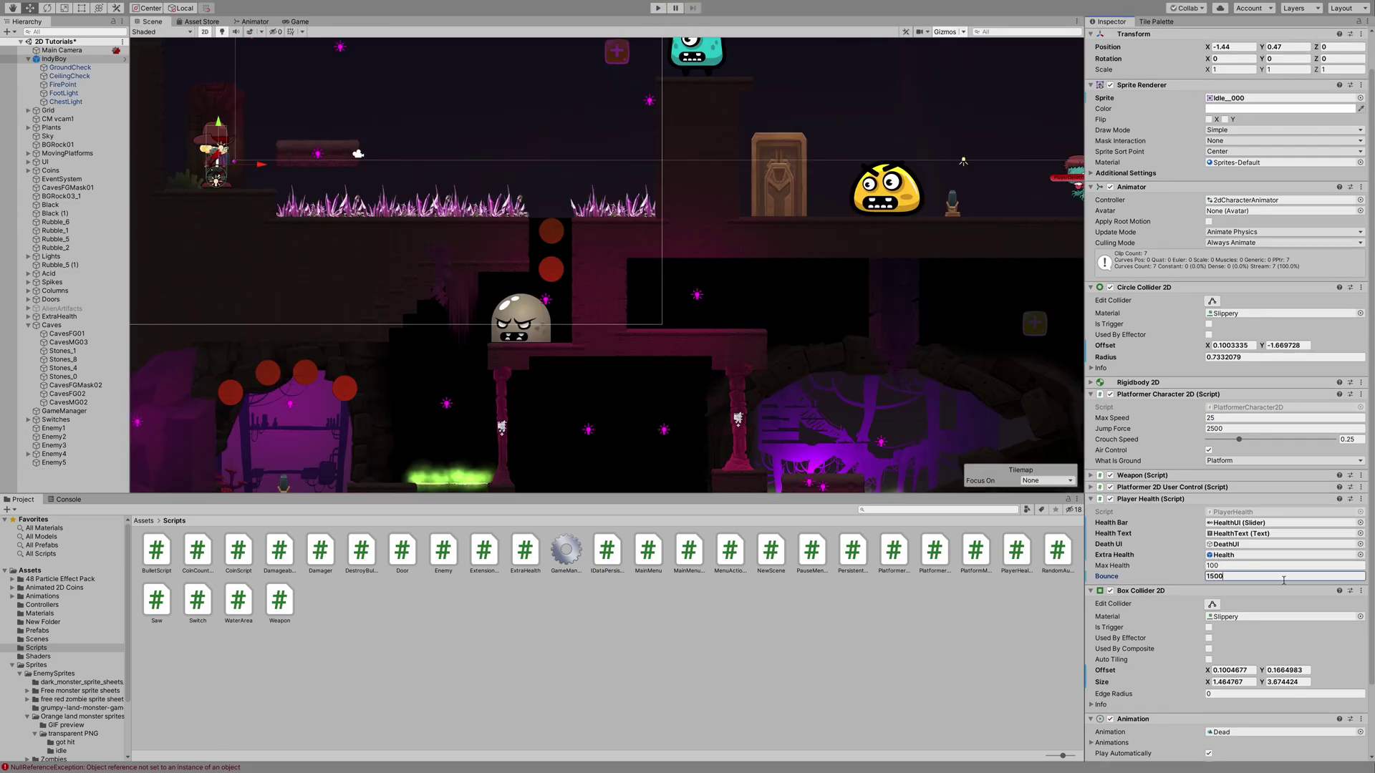
pyautogui.press('Return')
pyautogui.click(658, 9)
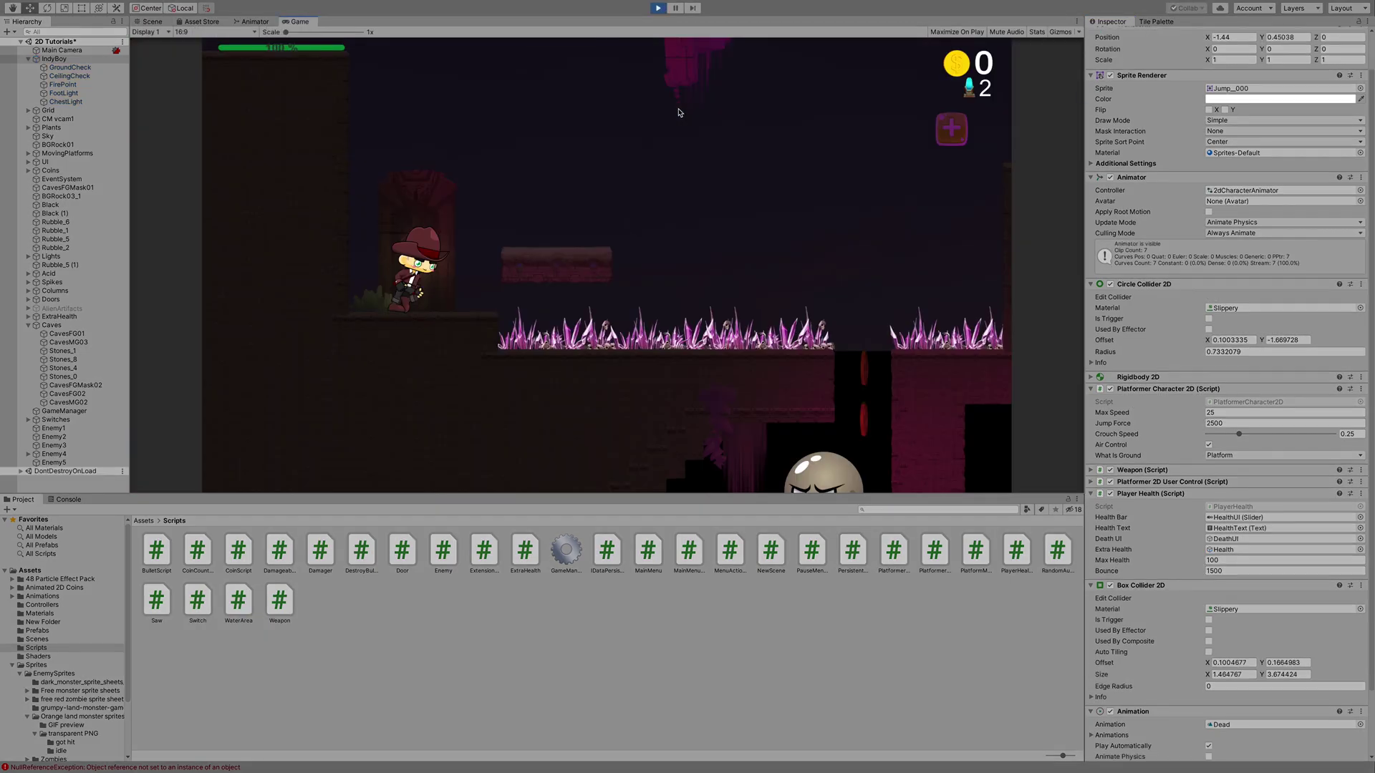
# - Run right across the moving and floating platforms and stomp the teal monster
pyautogui.press('Right')
pyautogui.press('space')
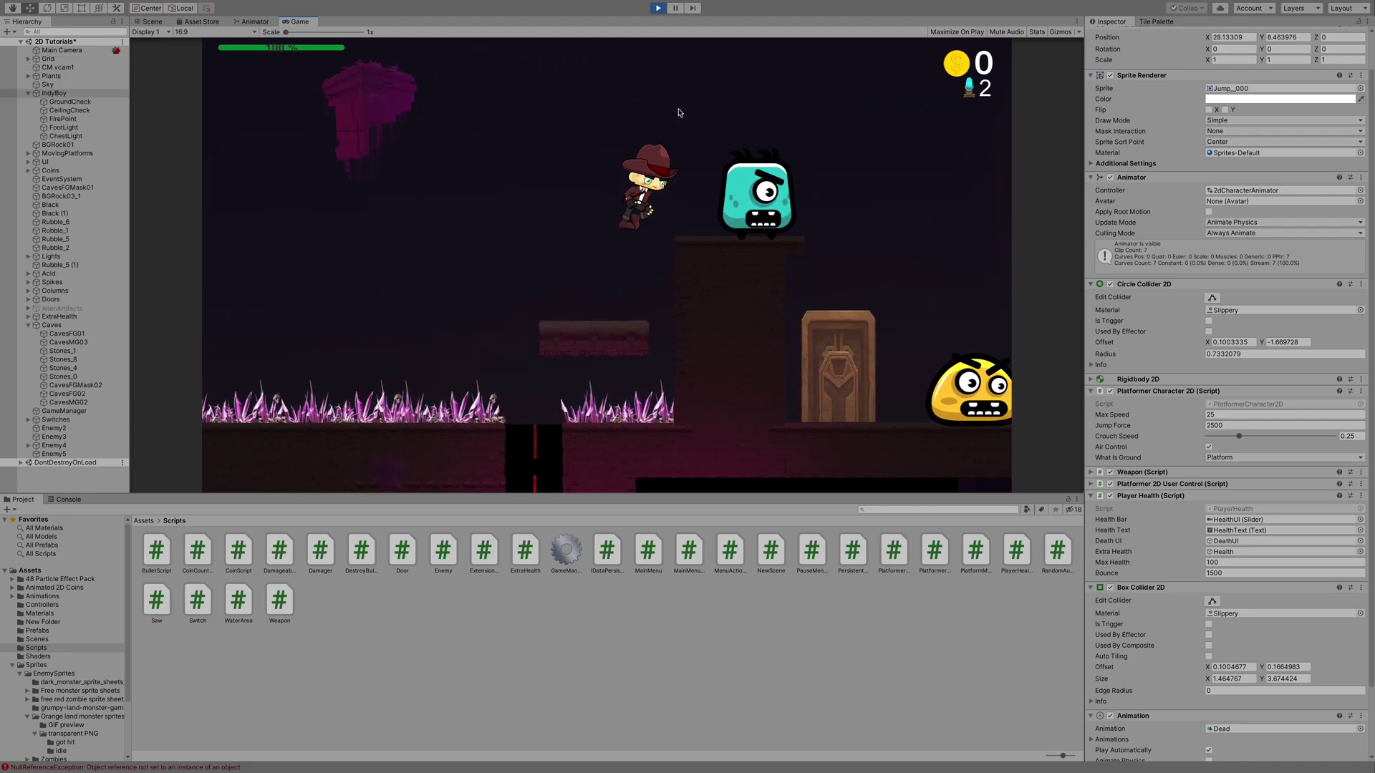
pyautogui.press('space')
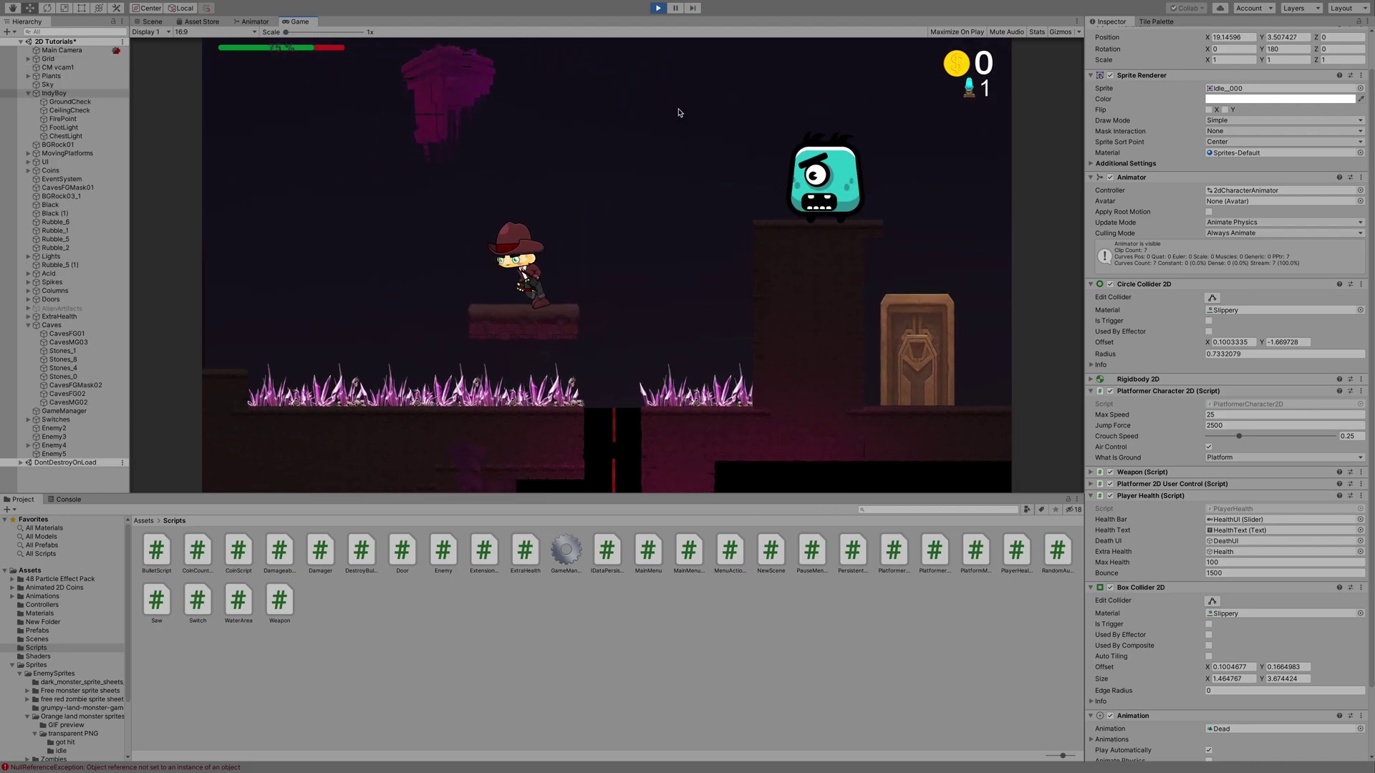
pyautogui.press('space')
pyautogui.press('Right')
pyautogui.press('space')
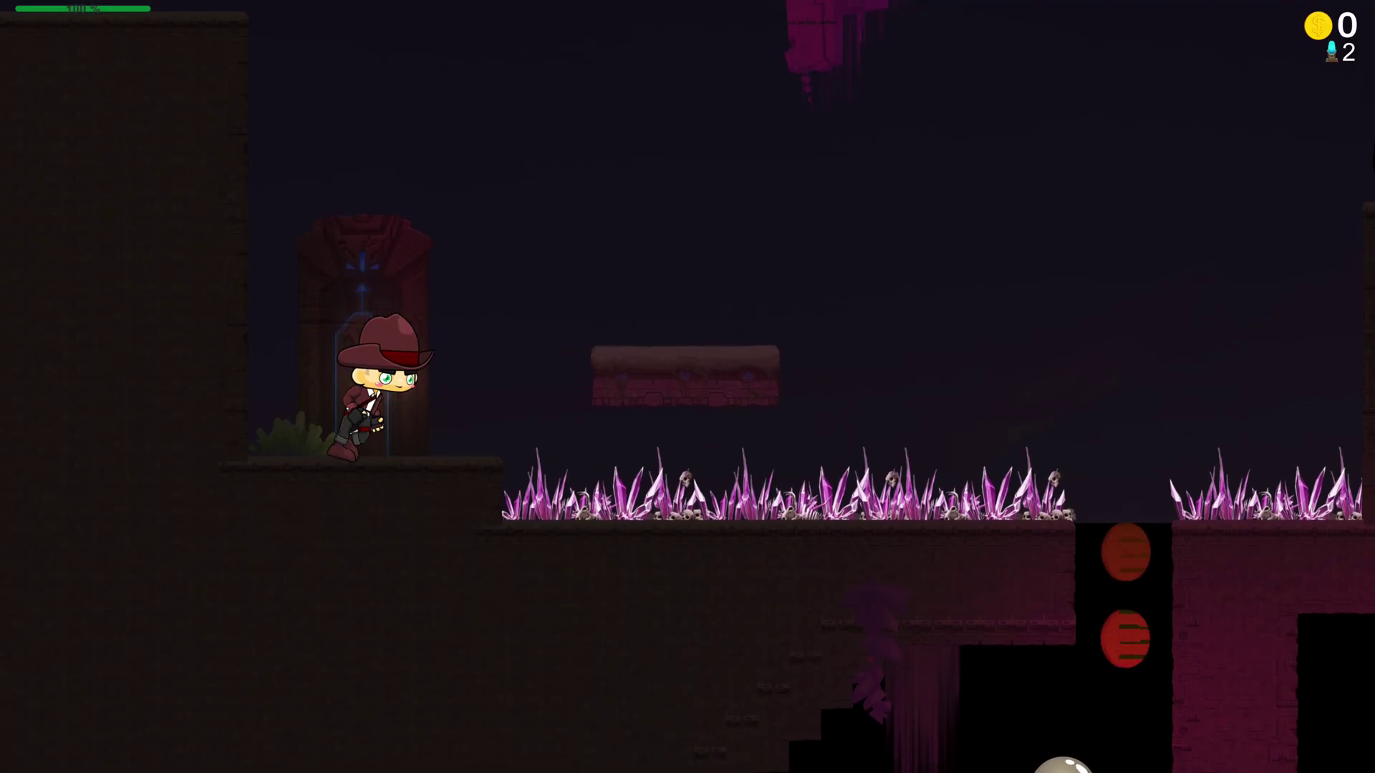
pyautogui.press('space')
pyautogui.press('Right')
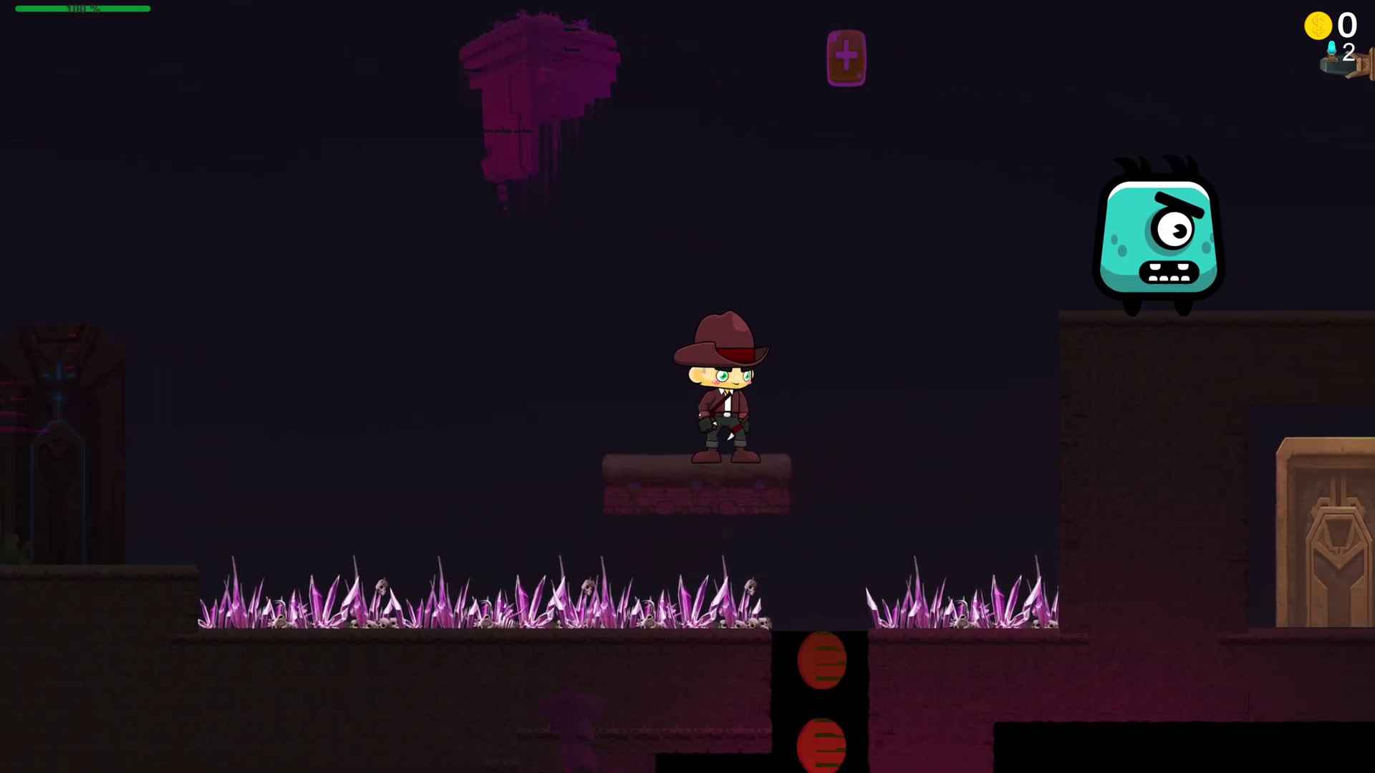
pyautogui.press('space')
pyautogui.press('Right')
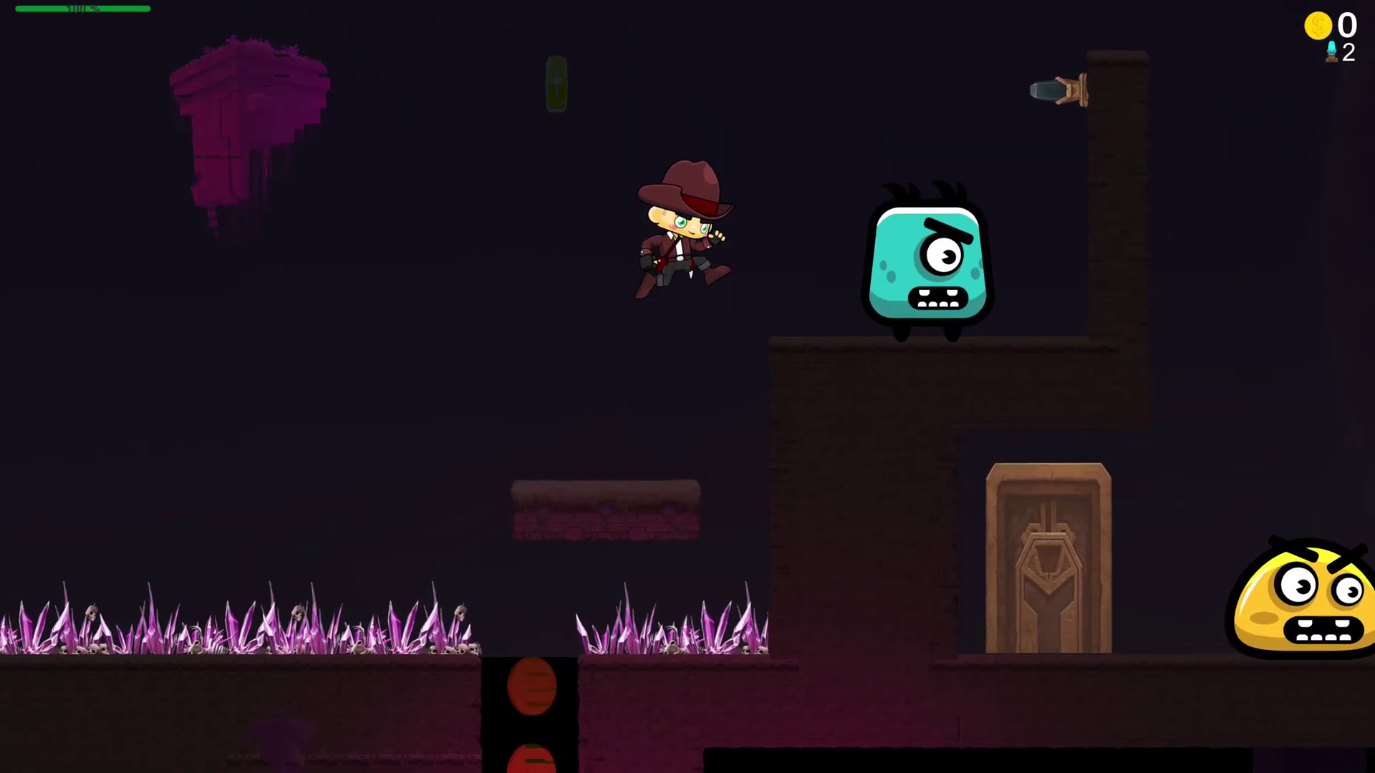
pyautogui.press('space')
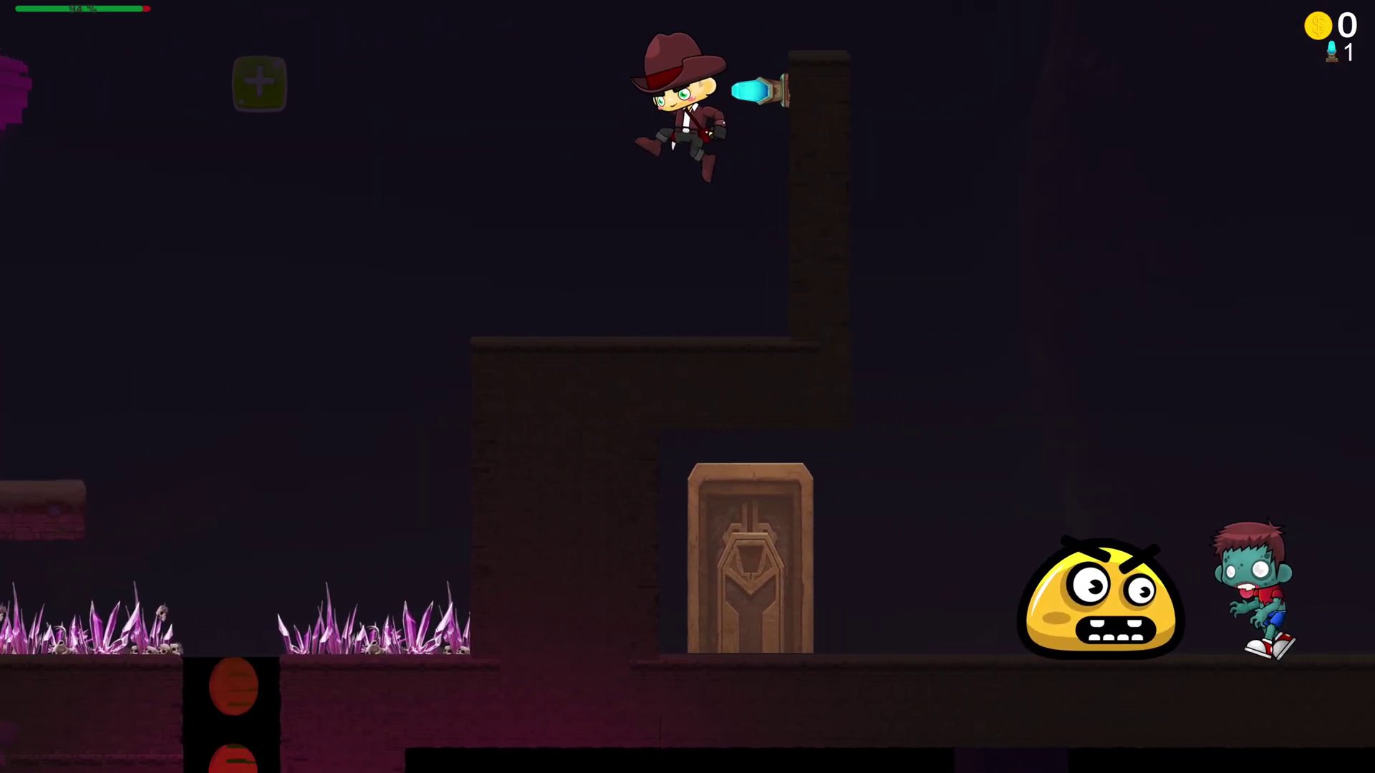
# - Drop through the pit into the lower purple room and collect more coins
pyautogui.press('Left')
pyautogui.press('space')
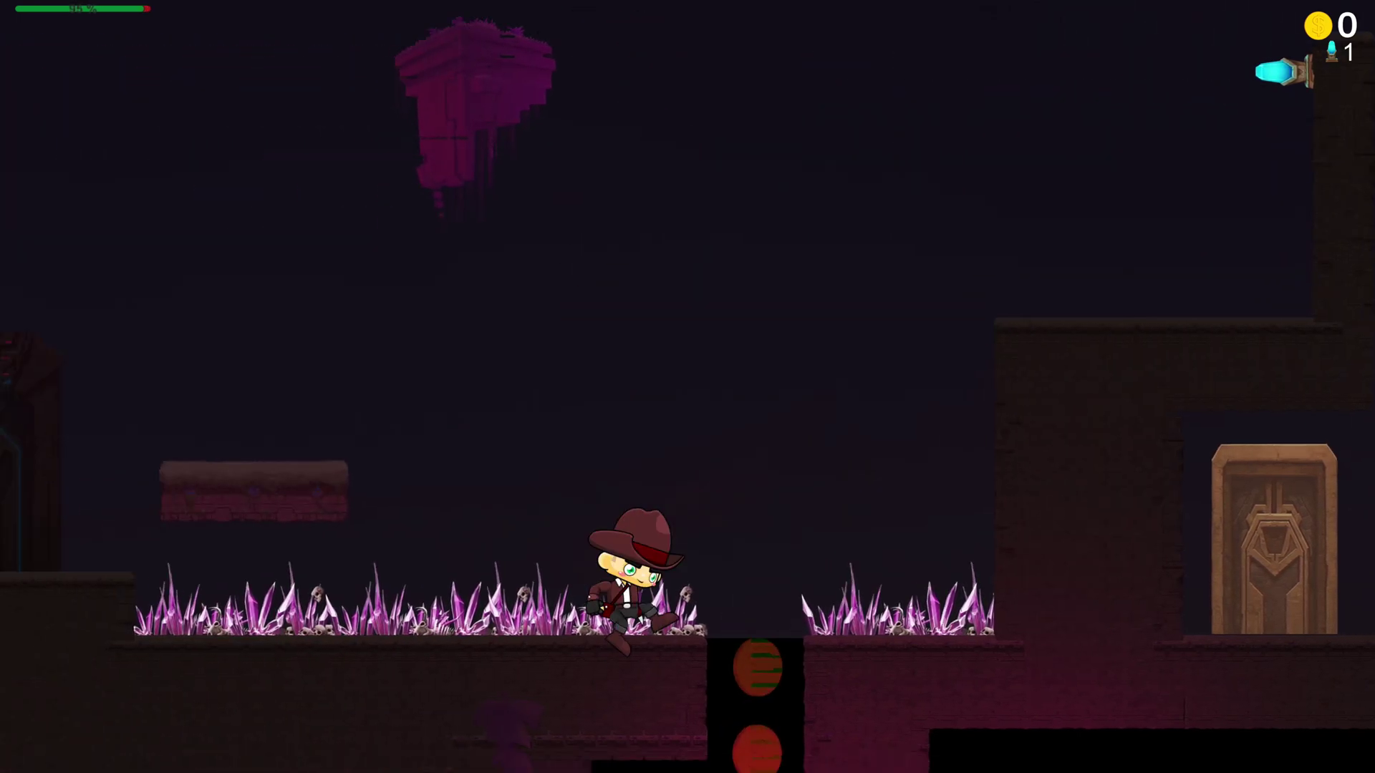
pyautogui.press('Right')
pyautogui.press('Left')
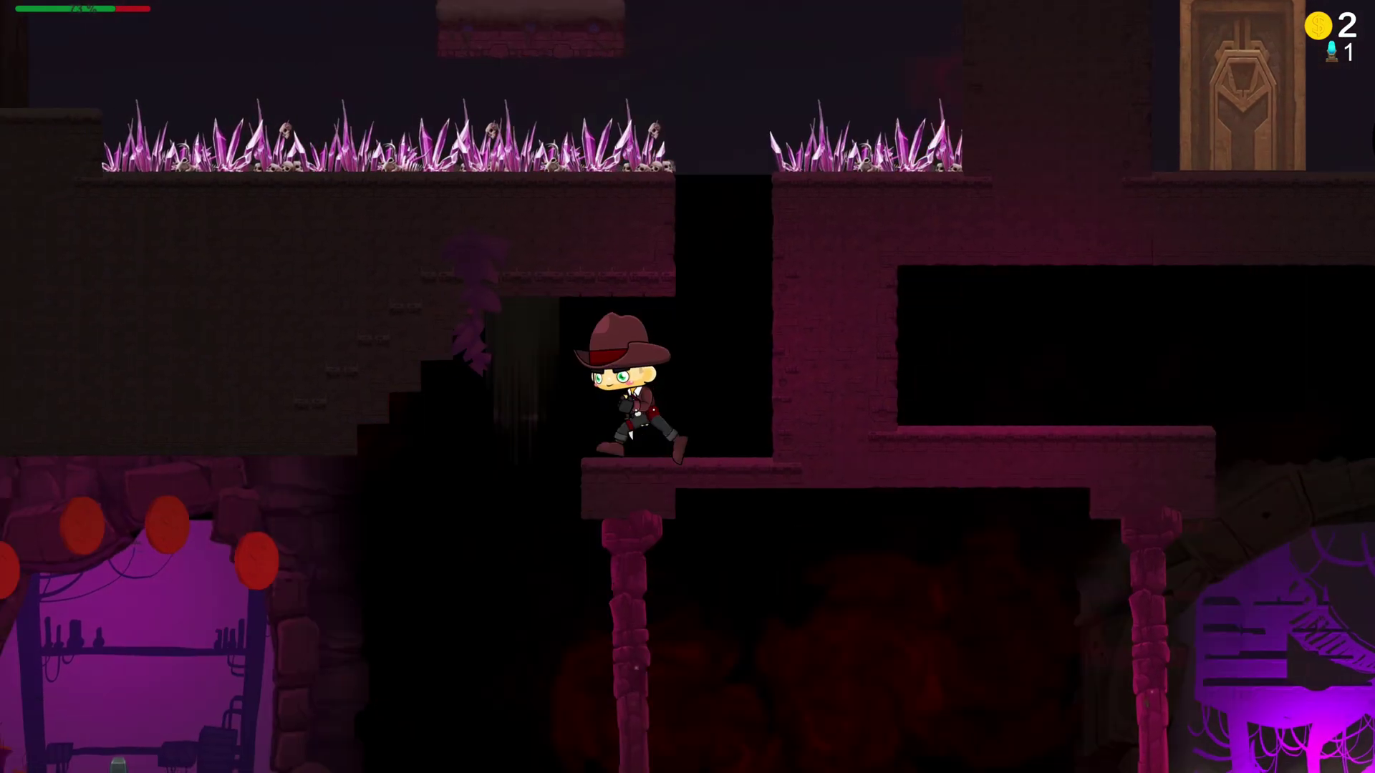
pyautogui.press('space')
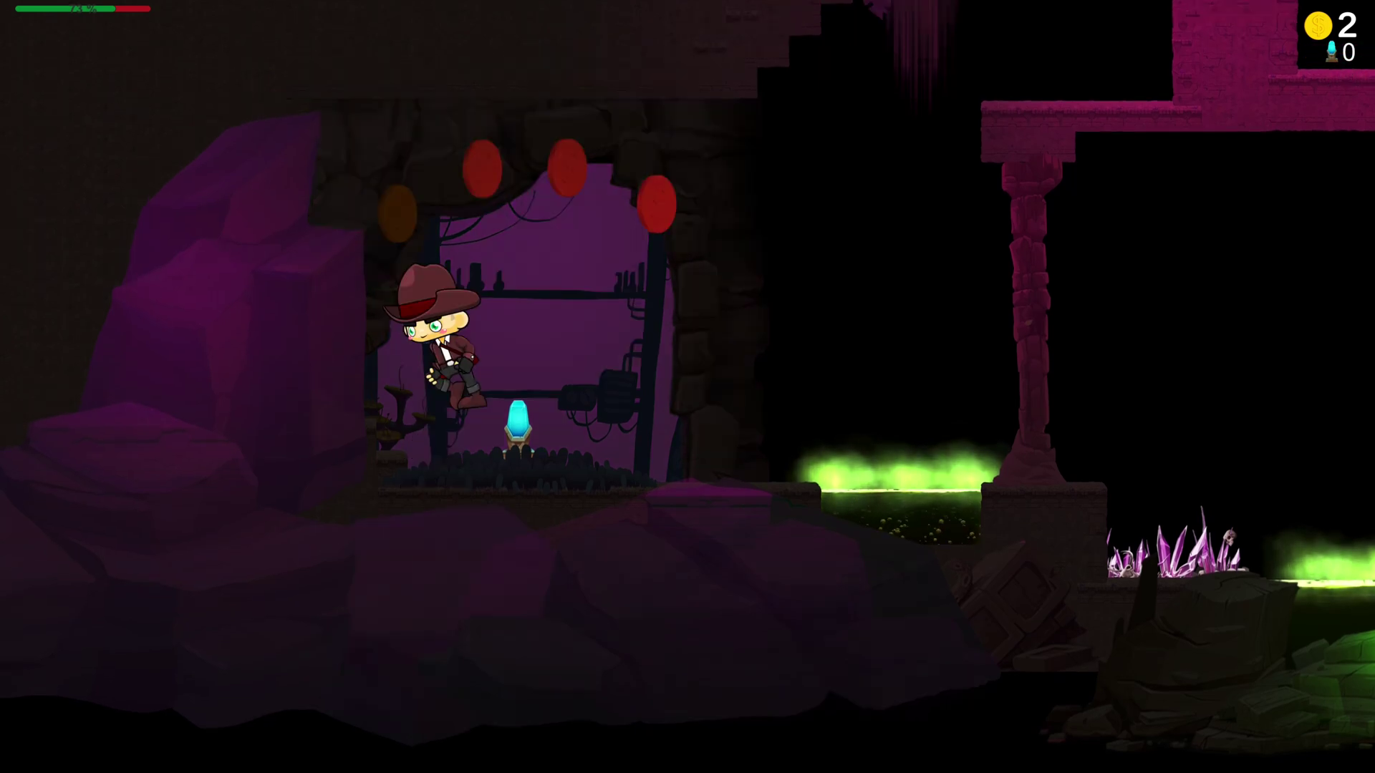
pyautogui.press('Right')
pyautogui.press('space')
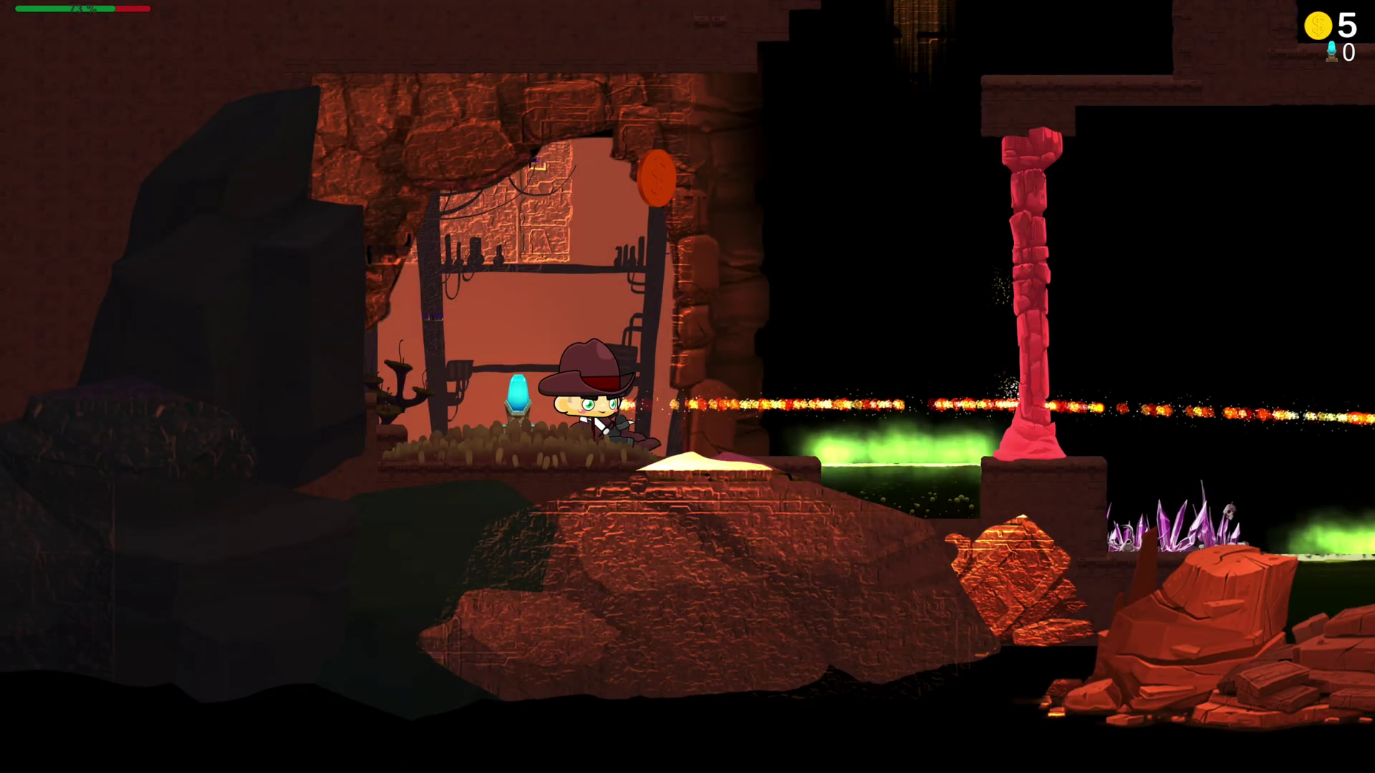
# - Move IndyBoy right over the gap onto the stone block beside the green pools
pyautogui.press('Right')
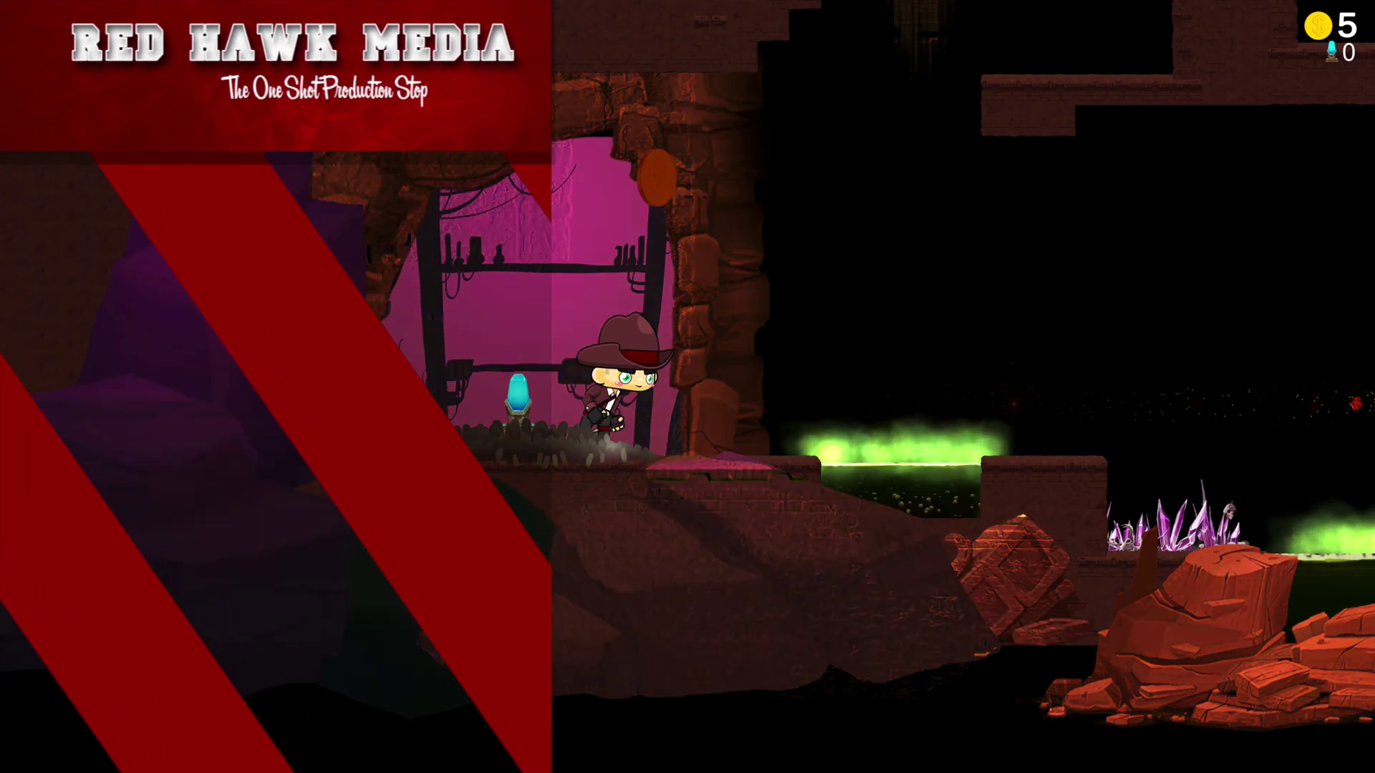
pyautogui.press('space')
pyautogui.press('Right')
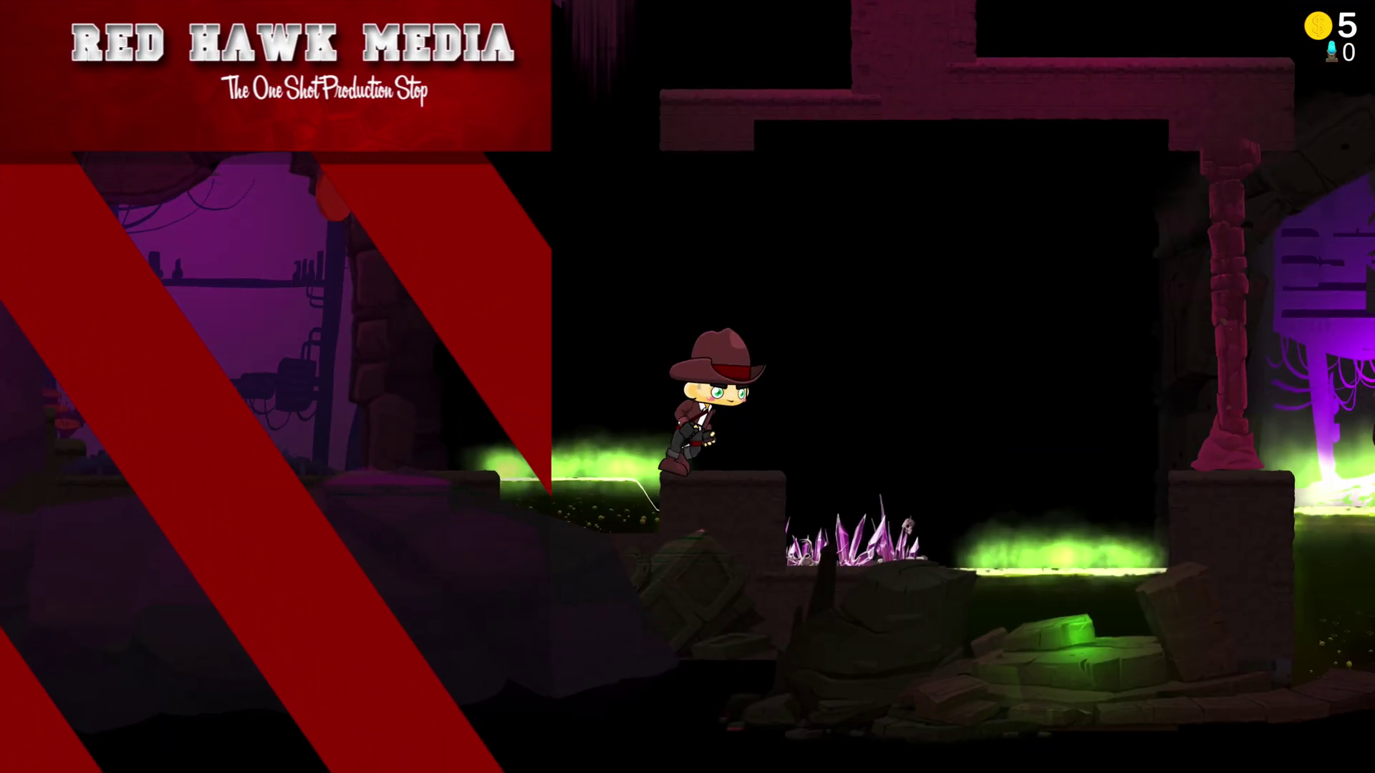